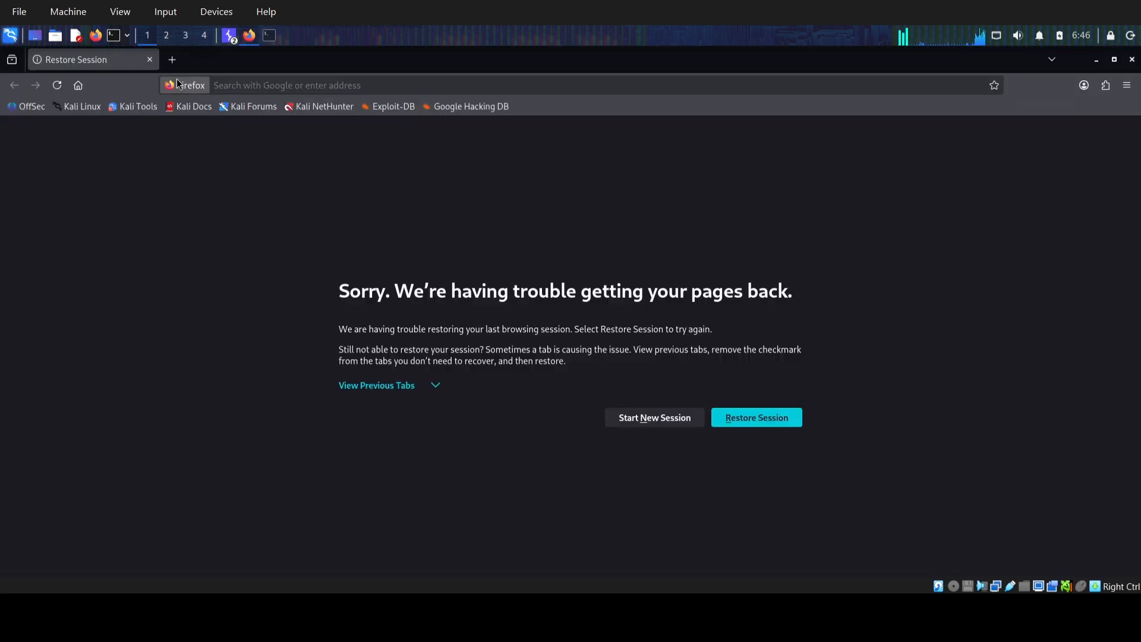
# Search Google for foxyproxy in a new browser tab.
pyautogui.click(171, 60)
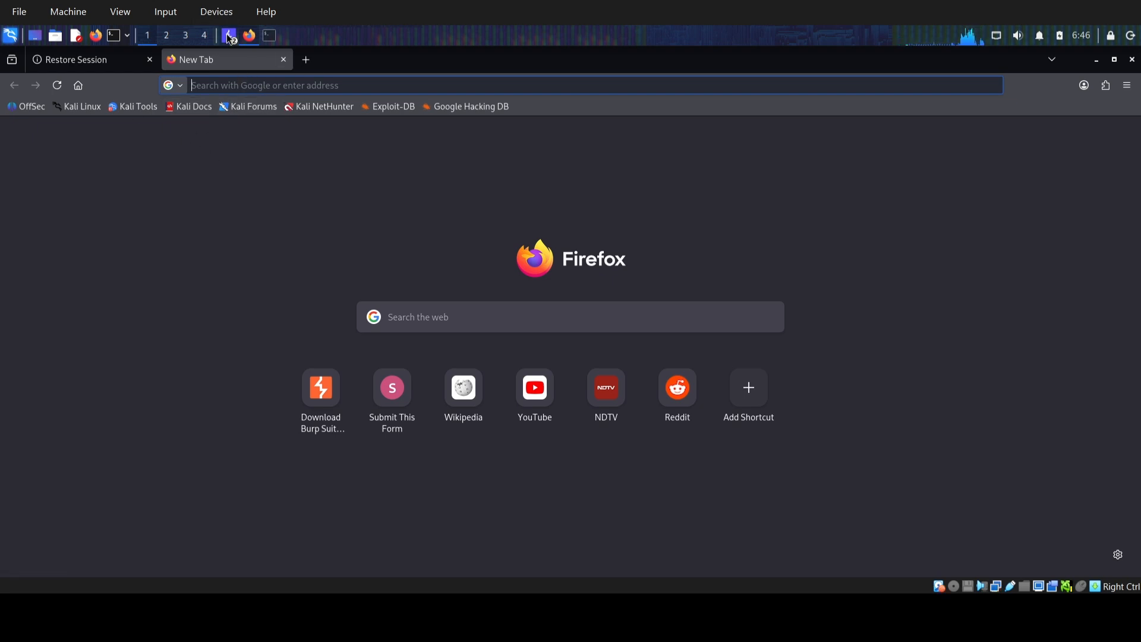
pyautogui.click(194, 87)
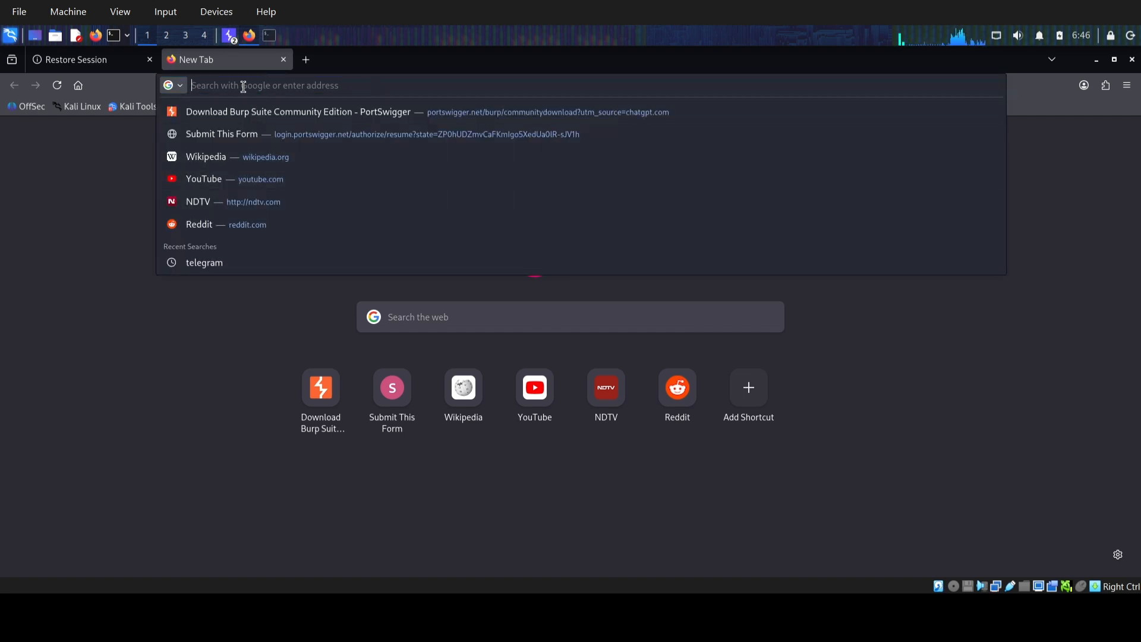
pyautogui.write('fire')
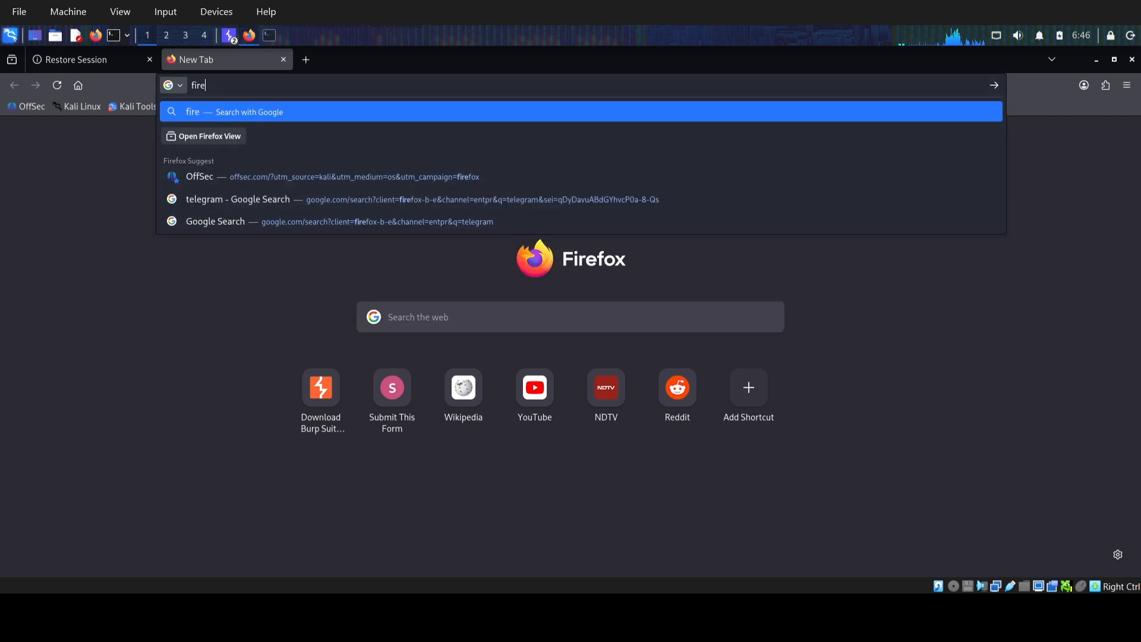
pyautogui.write('fo')
pyautogui.press('BackSpace')
pyautogui.press('BackSpace')
pyautogui.press('BackSpace')
pyautogui.press('BackSpace')
pyautogui.press('BackSpace')
pyautogui.press('BackSpace')
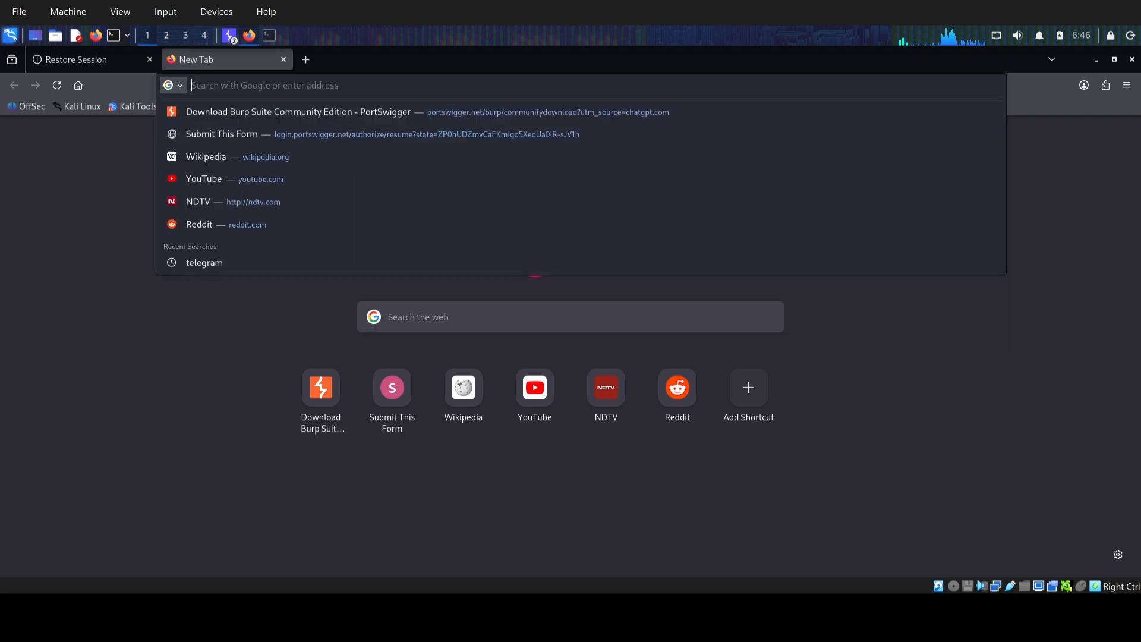
pyautogui.write('foxyp')
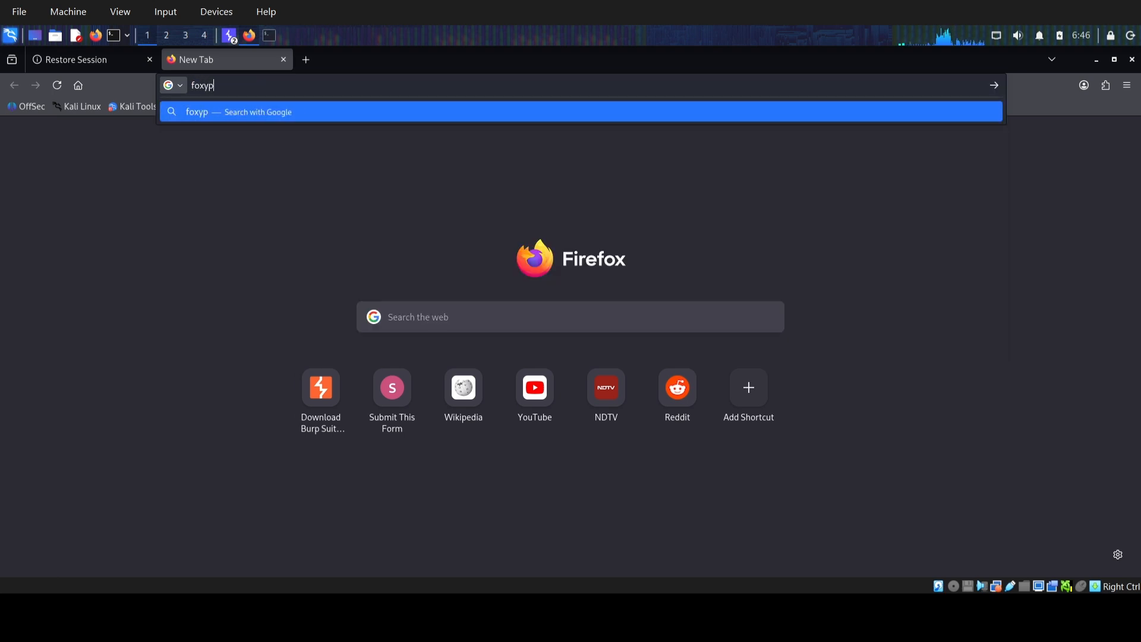
pyautogui.write('roxy')
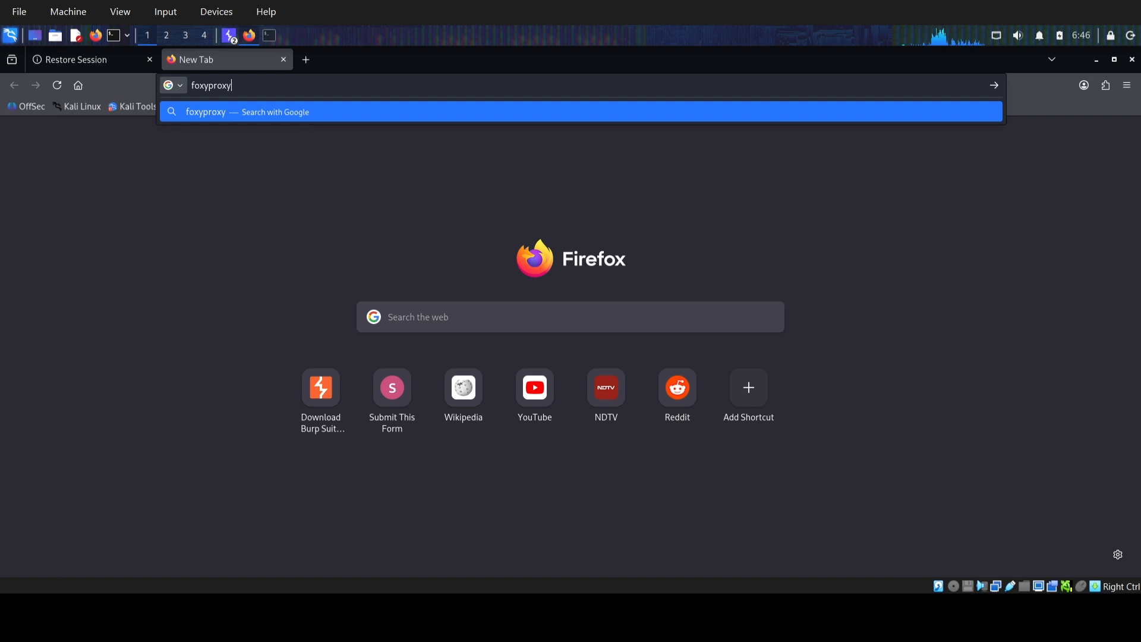
pyautogui.press('Return')
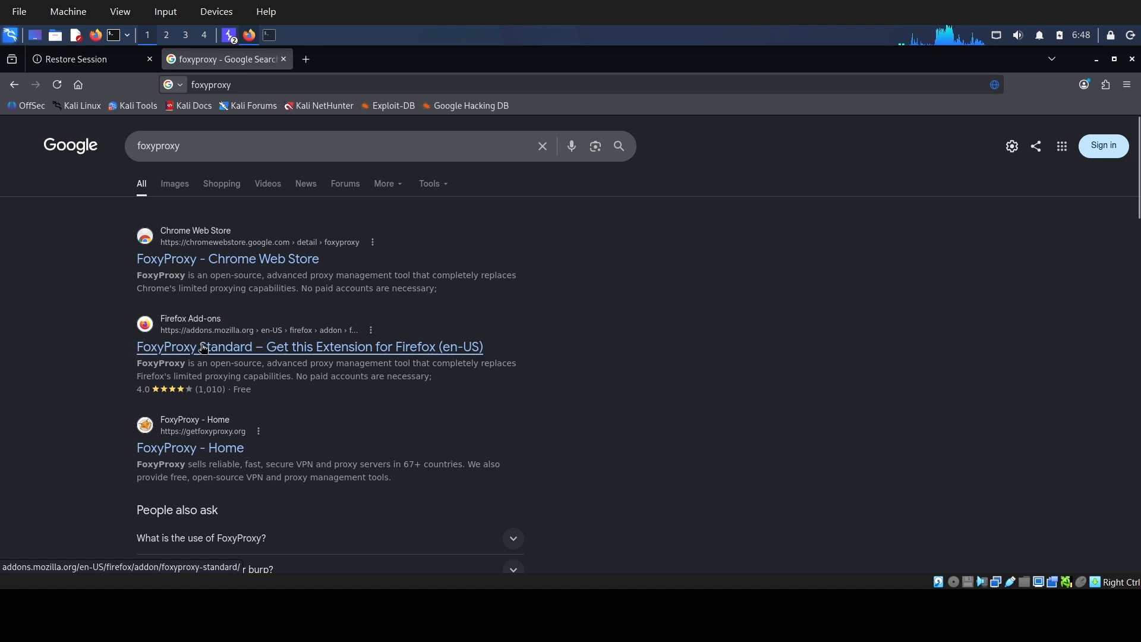
# Open the FoxyProxy Standard extension page on Firefox Add-ons from the search results.
pyautogui.scroll(-2, 199, 354)
pyautogui.scroll(2, 201, 346)
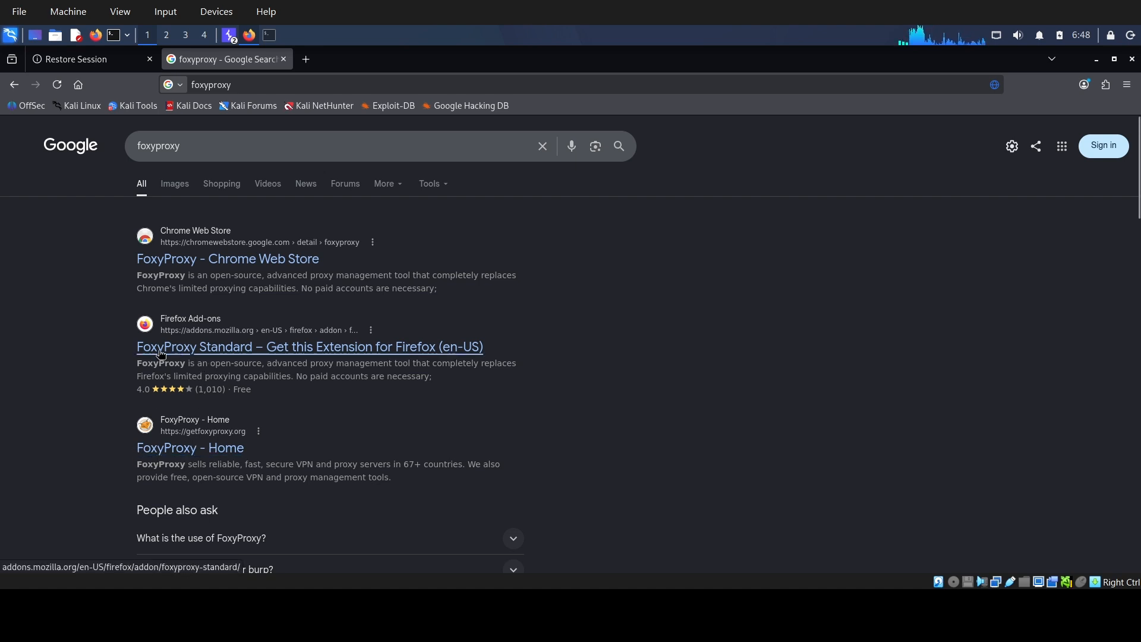
pyautogui.click(232, 347)
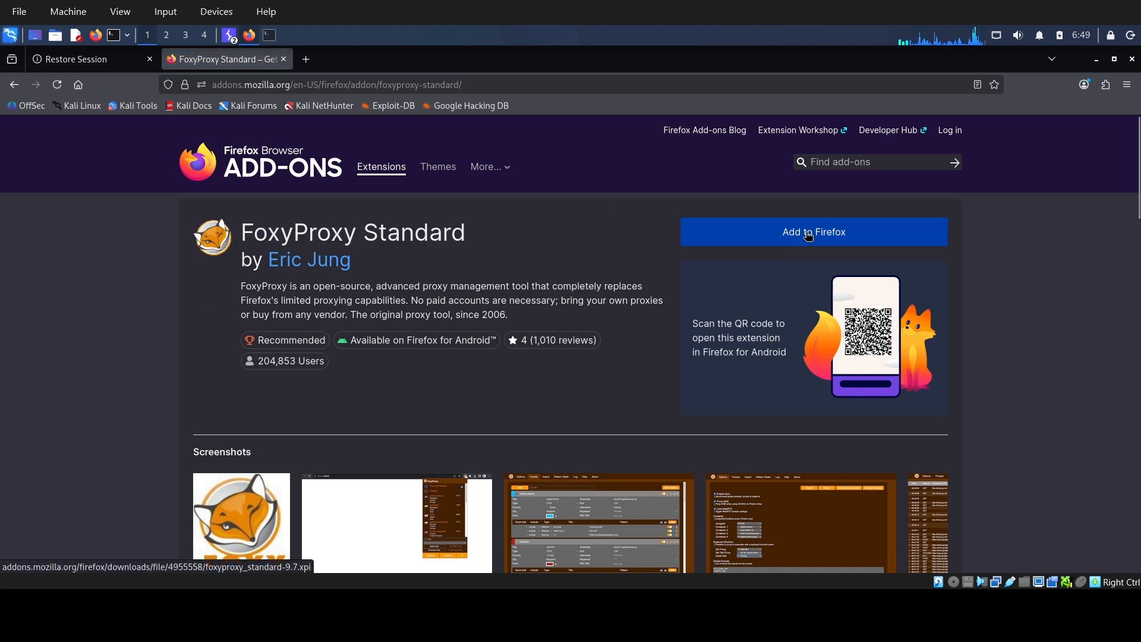
# Install the FoxyProxy extension with permission to run in private windows, and pin it to the toolbar.
pyautogui.click(829, 235)
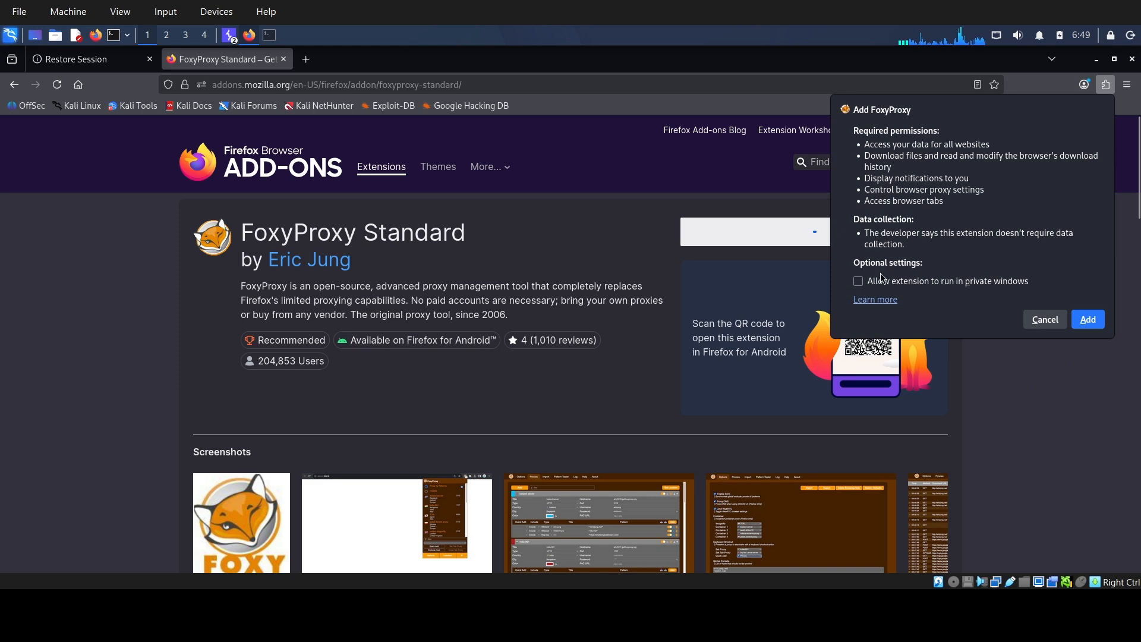
pyautogui.click(859, 282)
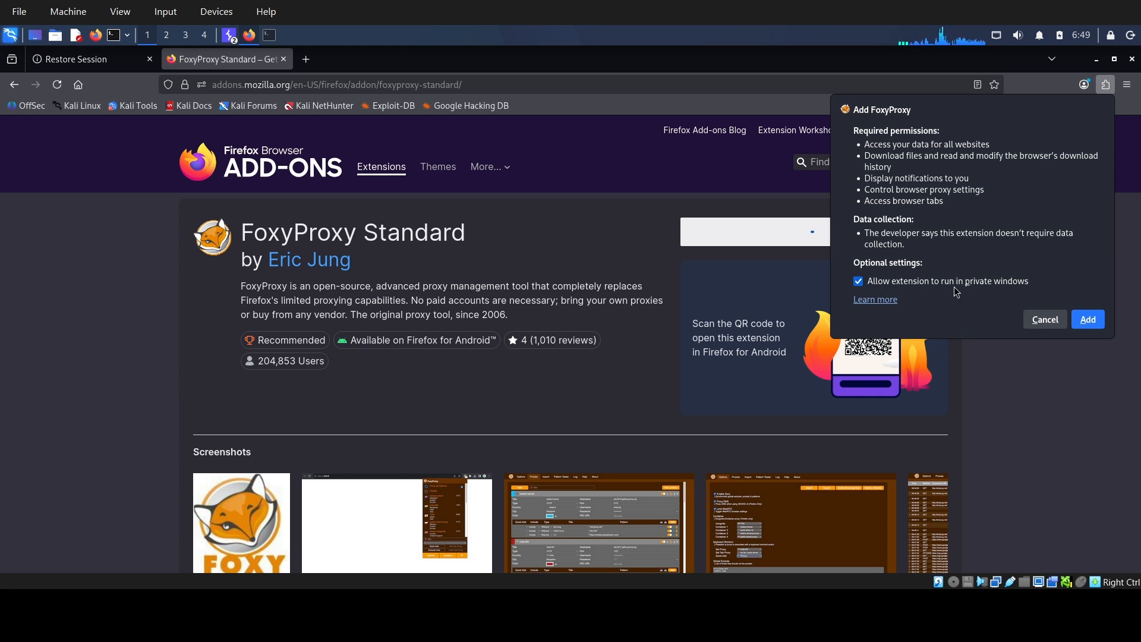
pyautogui.click(1089, 321)
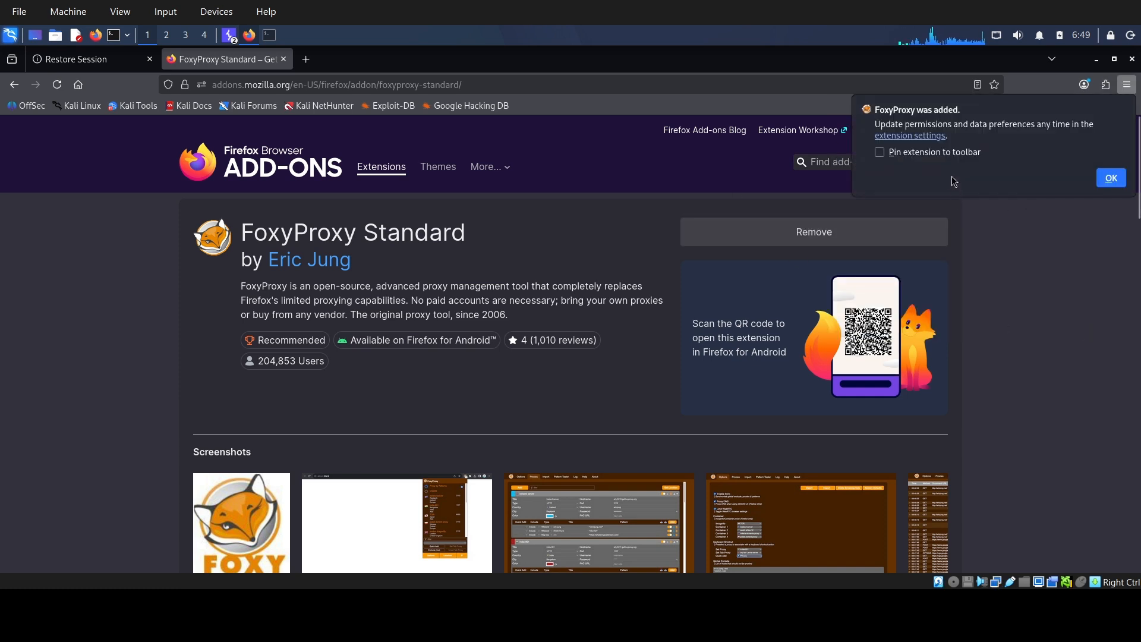
pyautogui.click(880, 153)
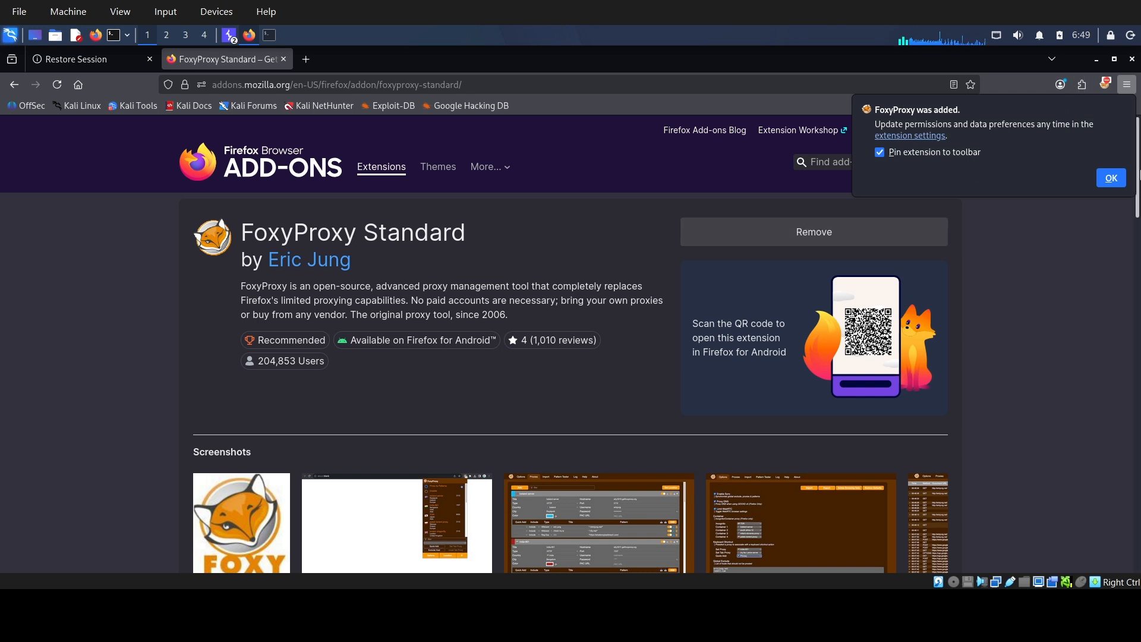
pyautogui.click(1111, 177)
pyautogui.click(1082, 84)
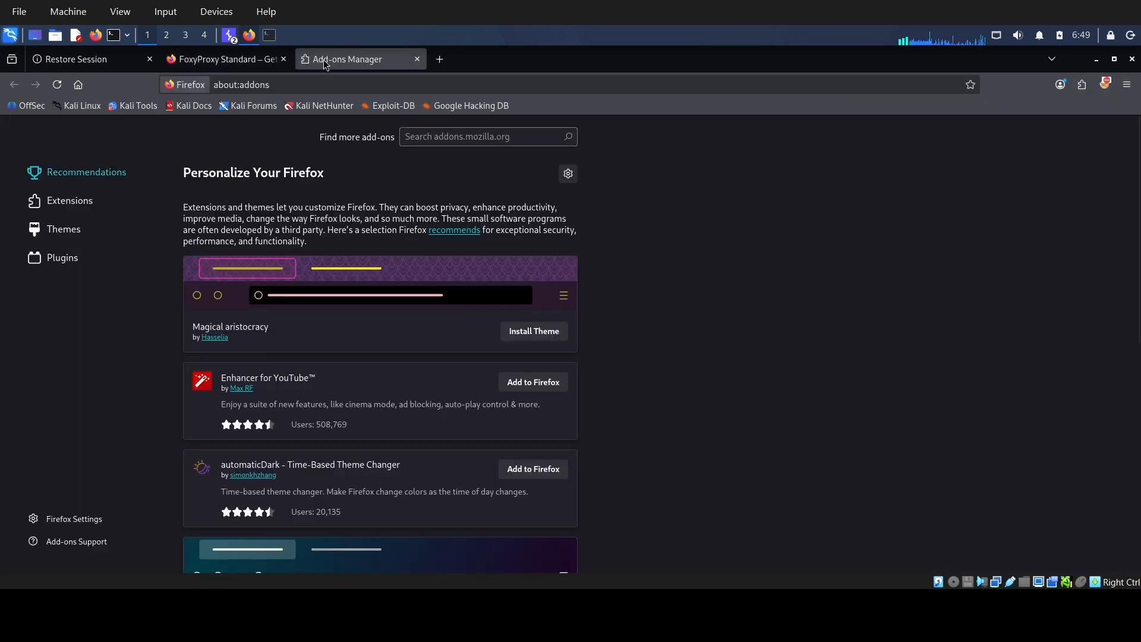
pyautogui.click(441, 60)
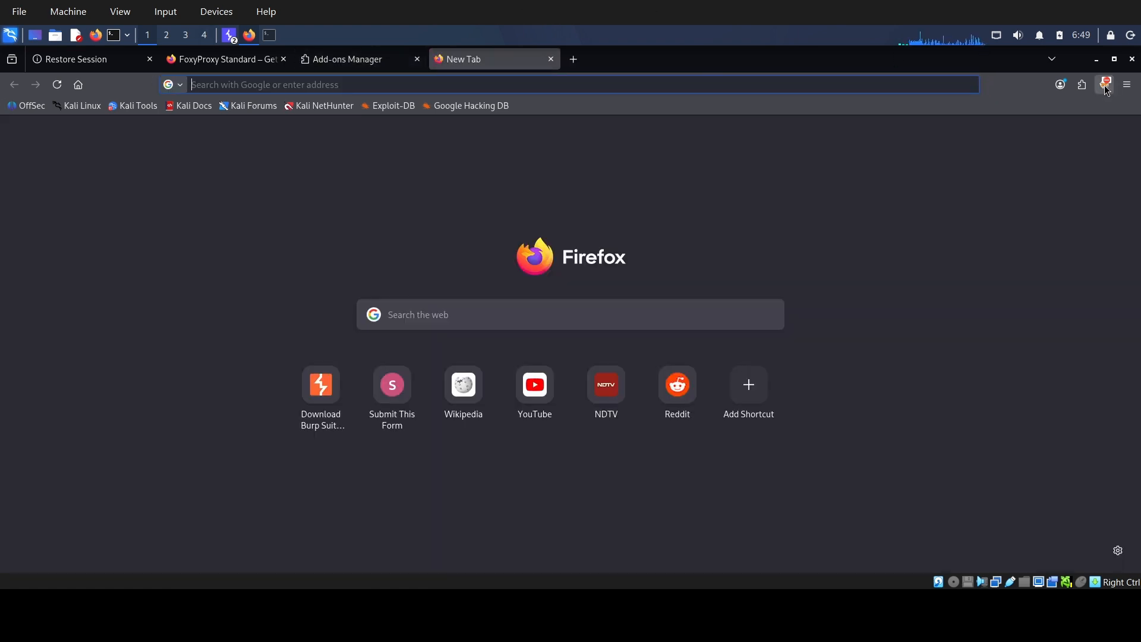
pyautogui.click(1083, 89)
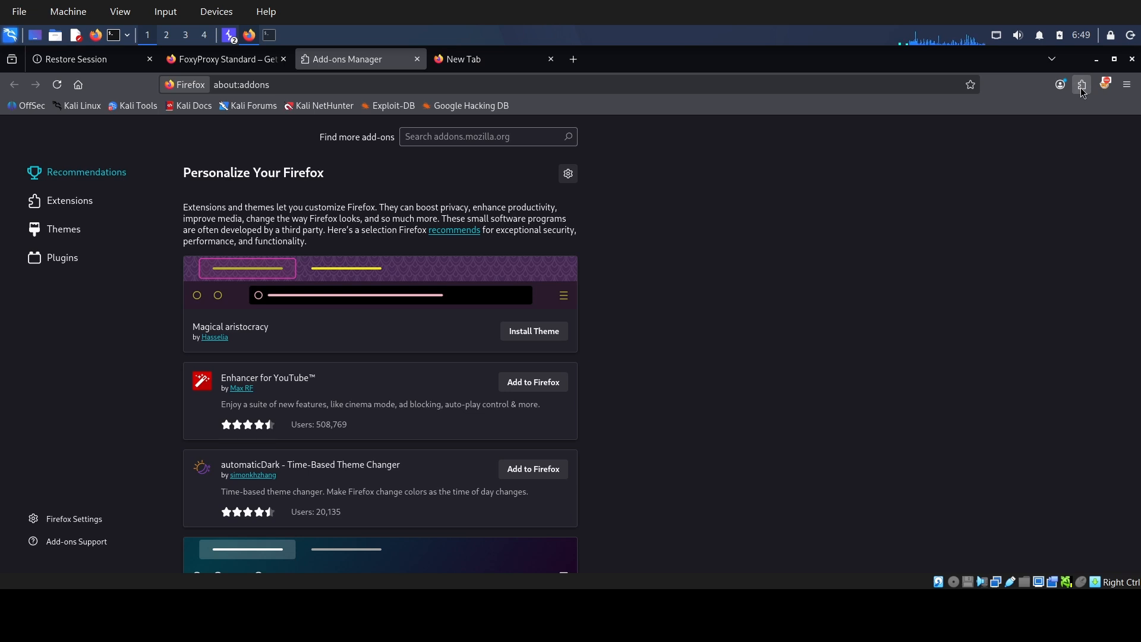
pyautogui.click(1106, 86)
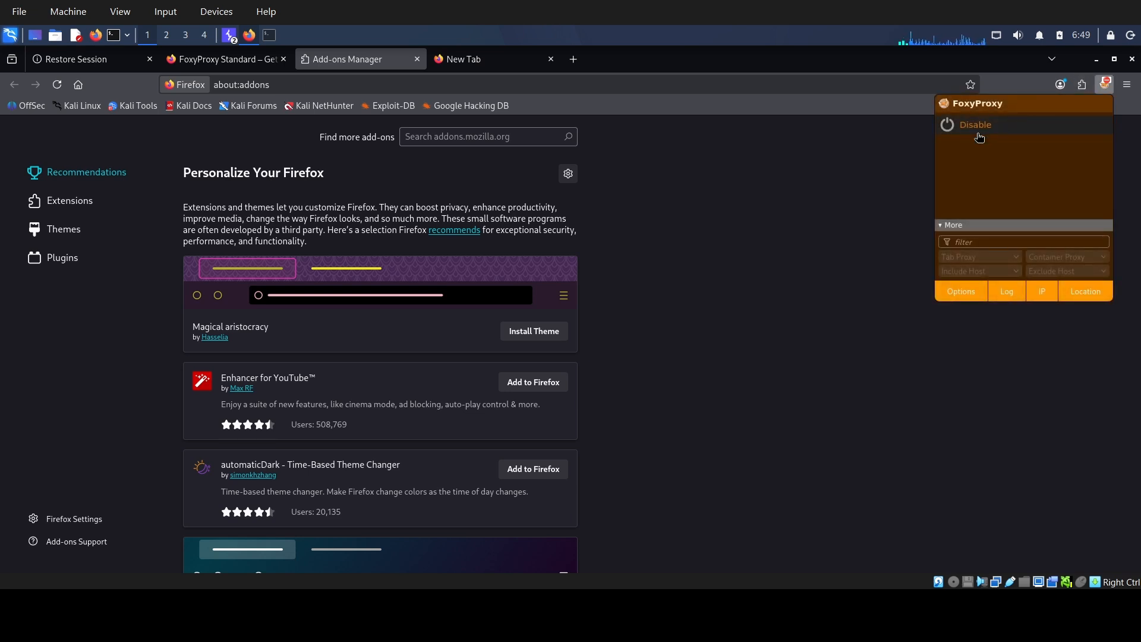
pyautogui.click(479, 65)
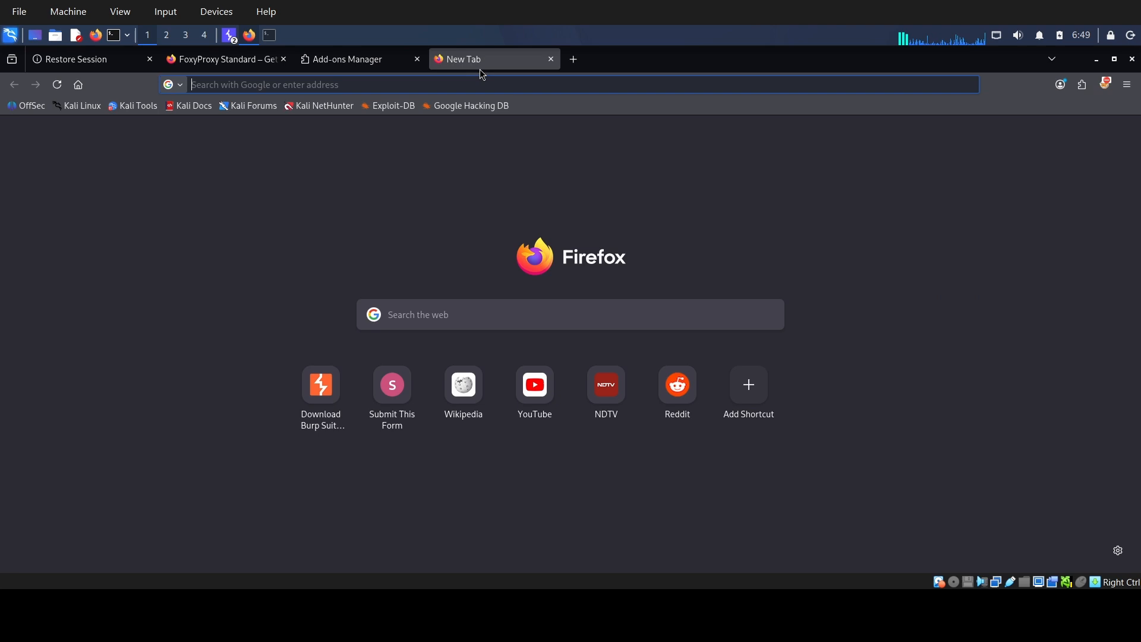
# Add a new proxy entry in the FoxyProxy options and title it burppro.
pyautogui.click(1106, 85)
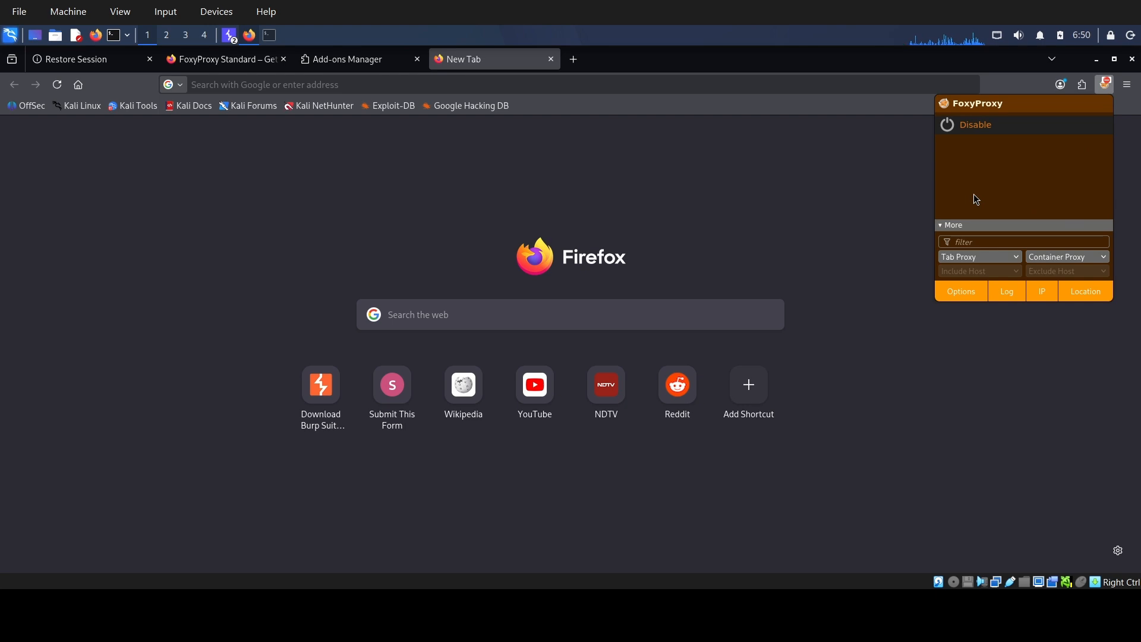
pyautogui.click(963, 292)
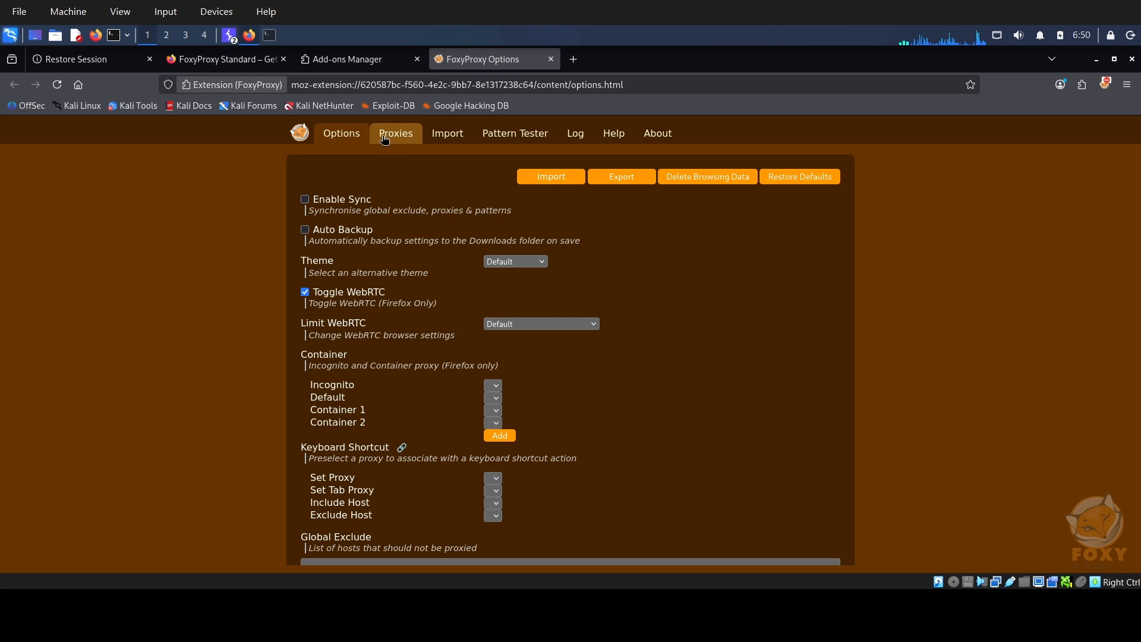
pyautogui.click(399, 139)
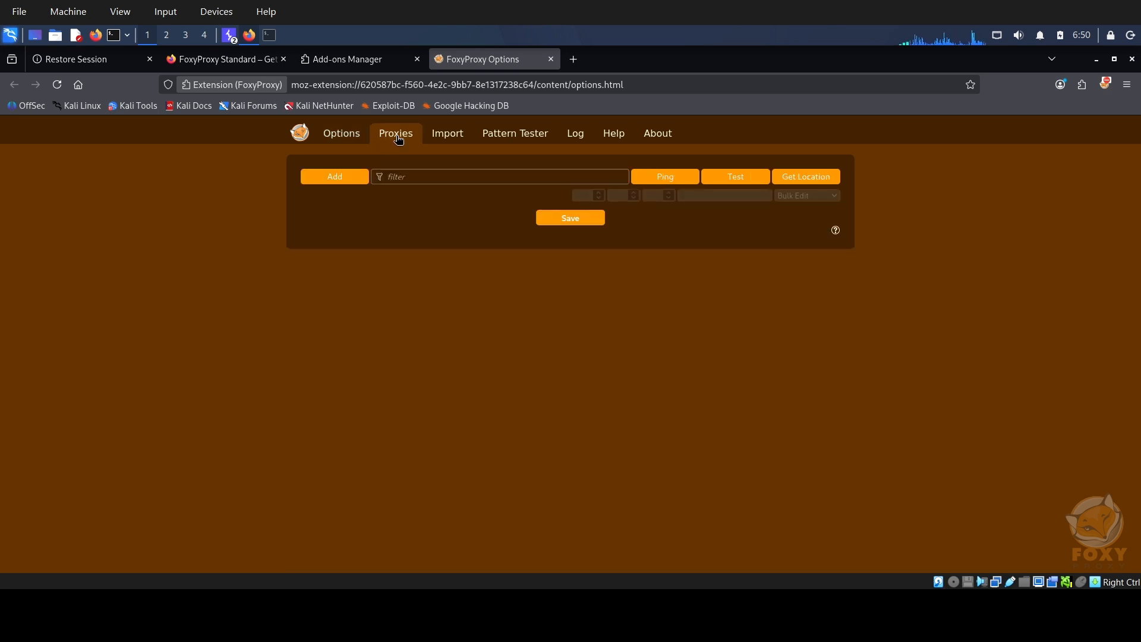
pyautogui.click(331, 183)
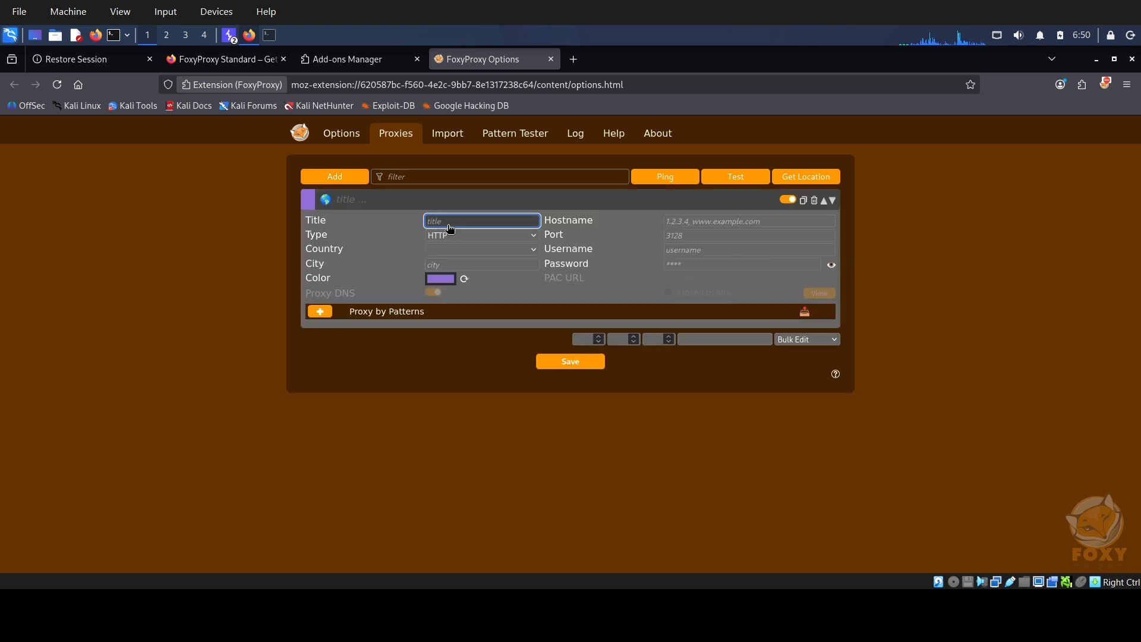
pyautogui.write('bu')
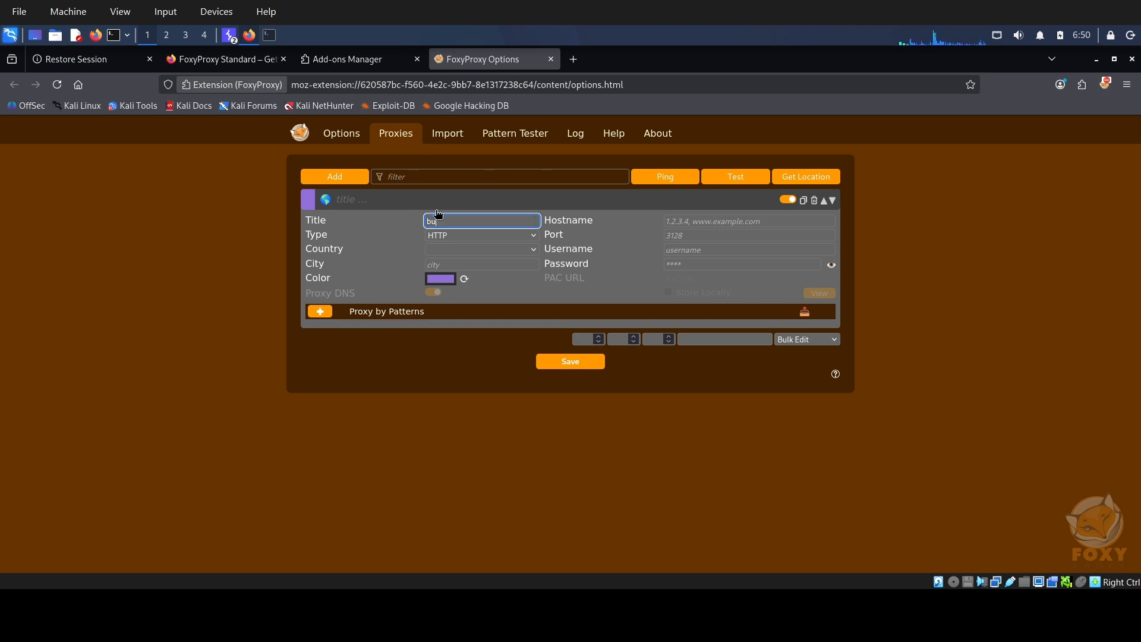
pyautogui.write('ppro')
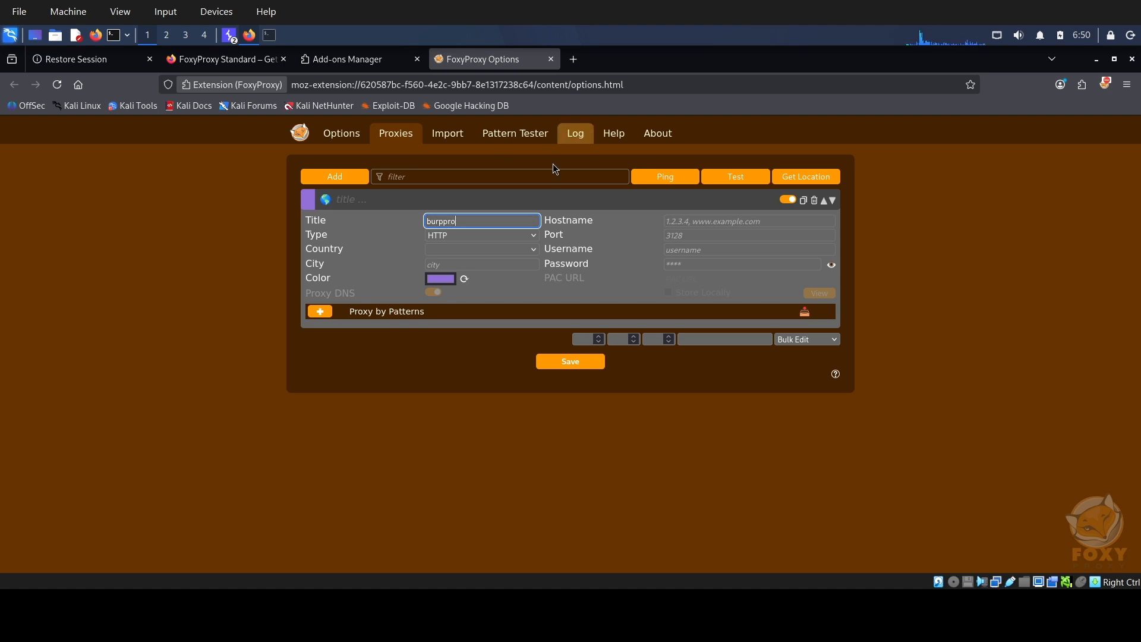
# Set the burppro proxy's color to the darkest blue swatch in the palette.
pyautogui.click(459, 277)
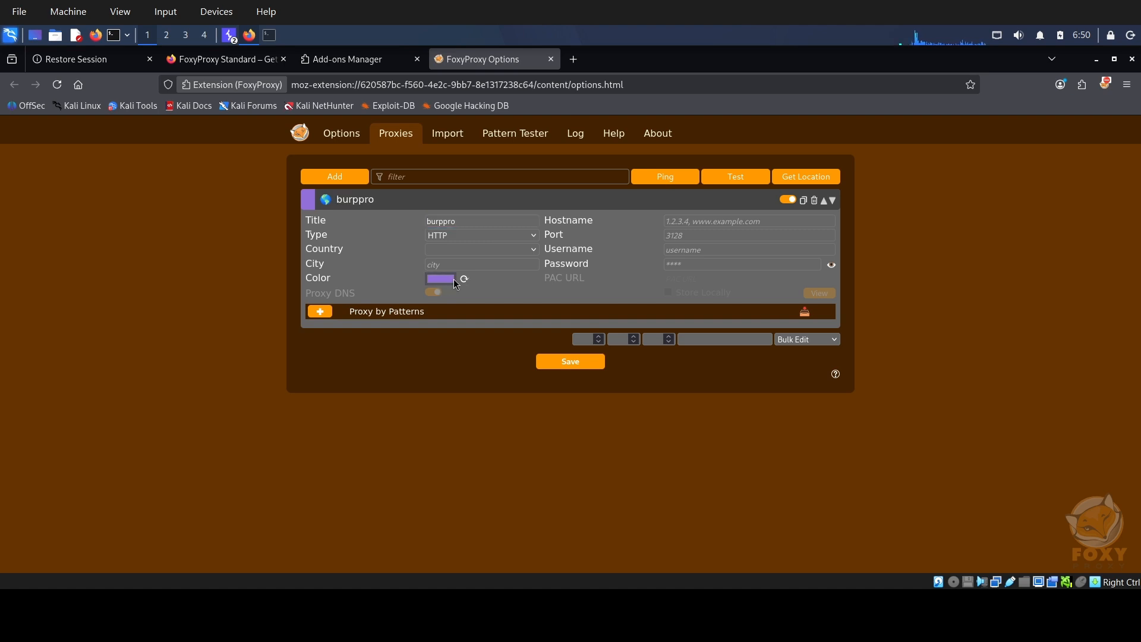
pyautogui.click(464, 279)
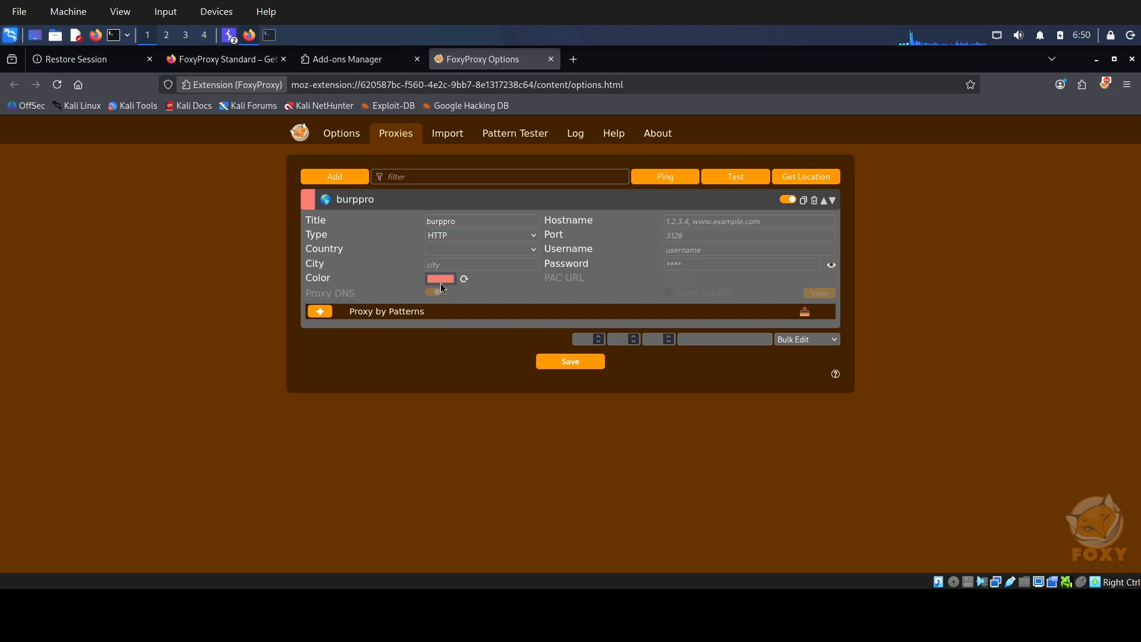
pyautogui.click(447, 282)
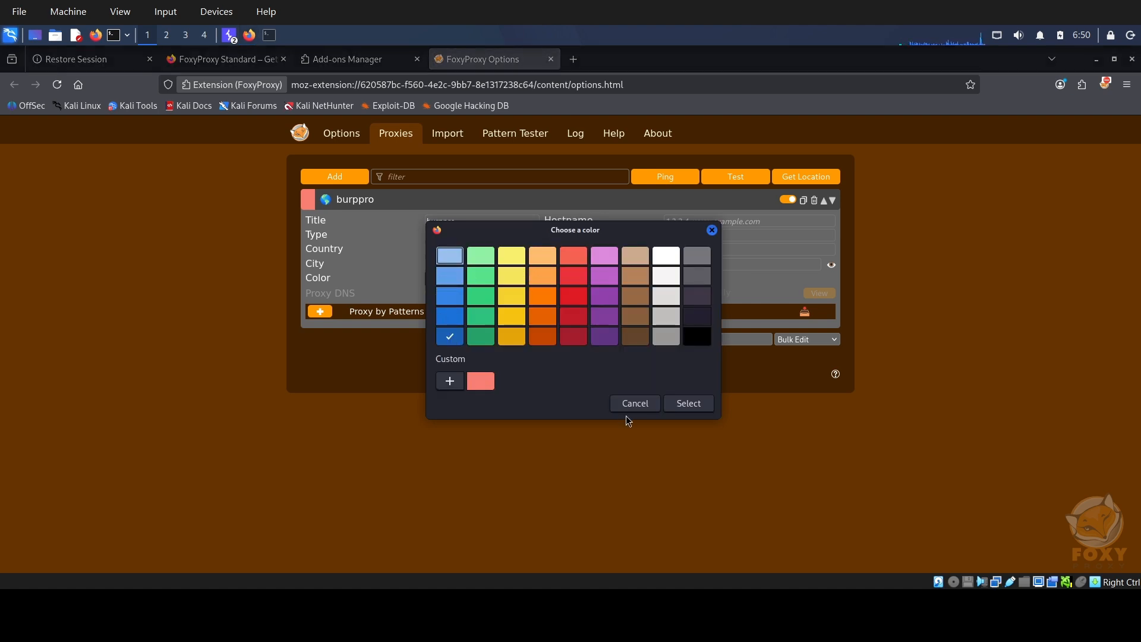
pyautogui.click(694, 408)
# Set the burppro proxy's hostname to 127.0.0.1 and port to 8080, and save the proxy settings.
pyautogui.moveTo(552, 220); pyautogui.dragTo(602, 225)
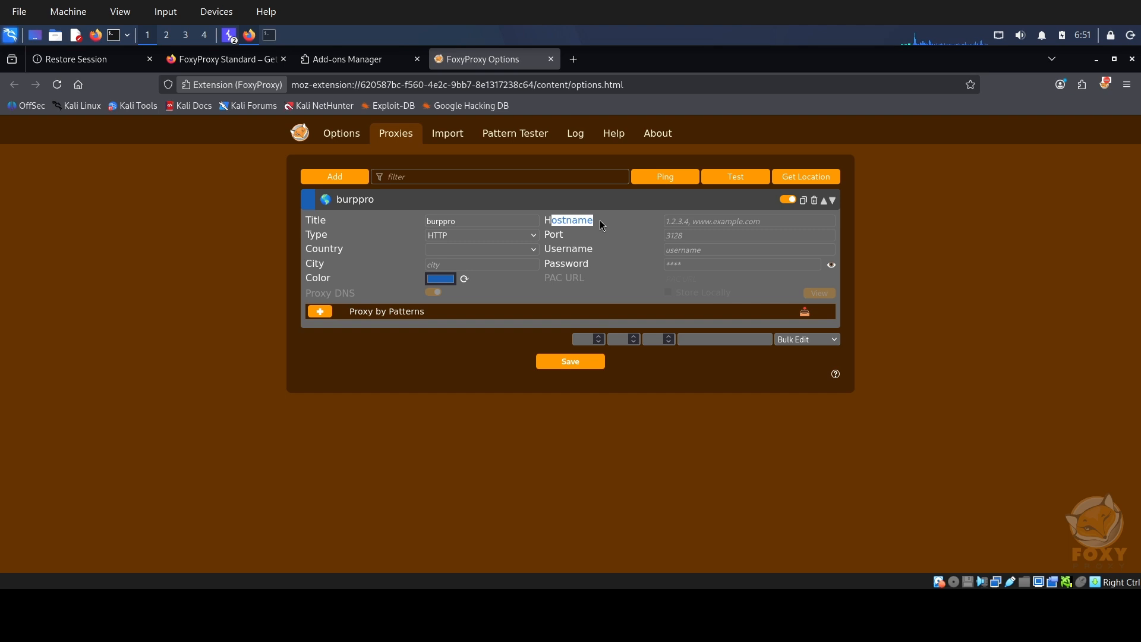
pyautogui.click(690, 223)
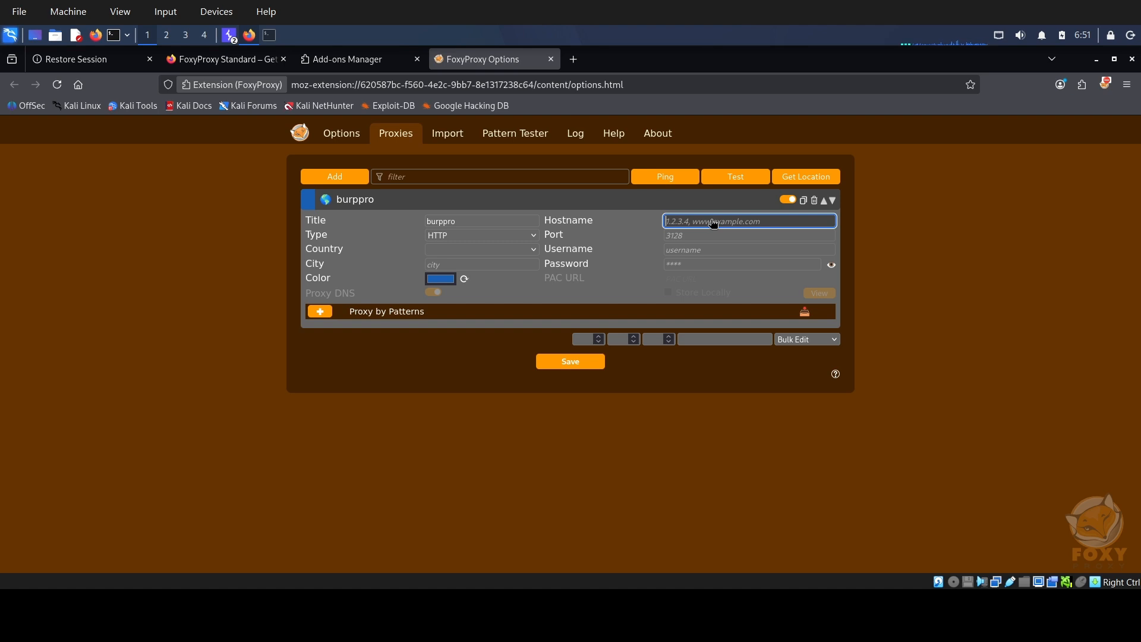
pyautogui.write('127.0.0.1')
pyautogui.click(681, 237)
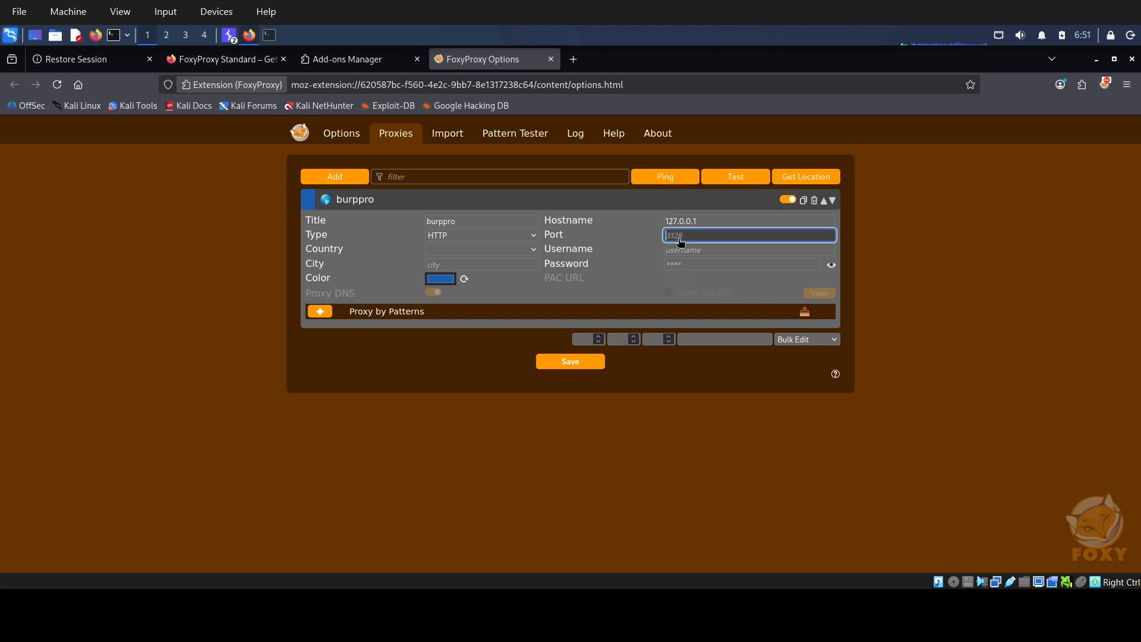
pyautogui.write('8080')
pyautogui.click(578, 367)
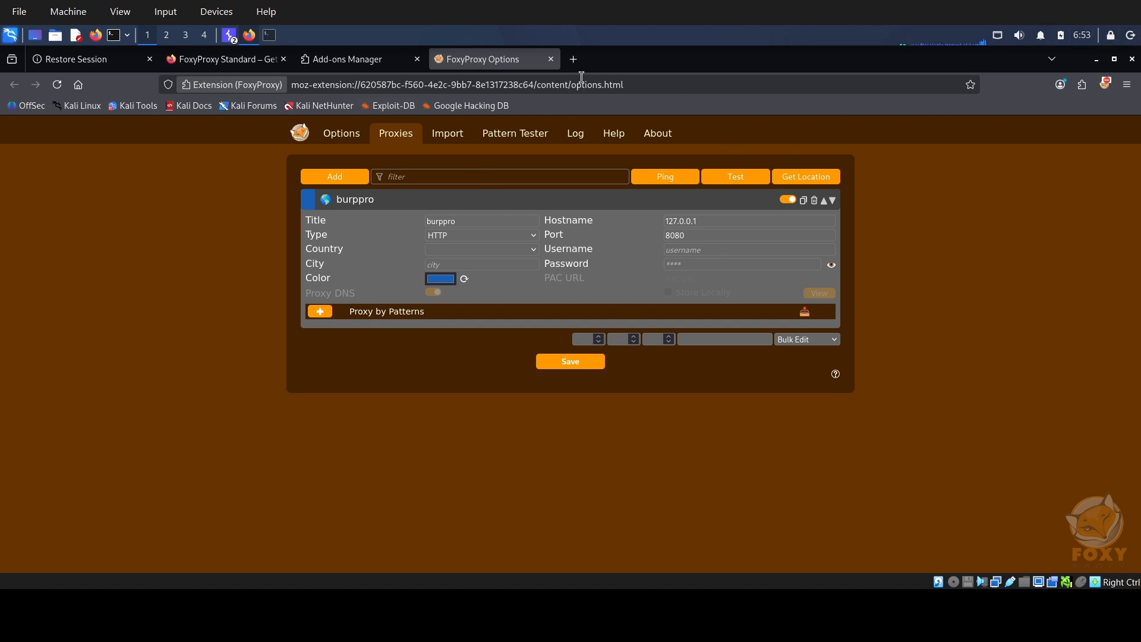
# Check the FoxyProxy extension's proxy list for the burppro entry from a new browser tab.
pyautogui.click(574, 60)
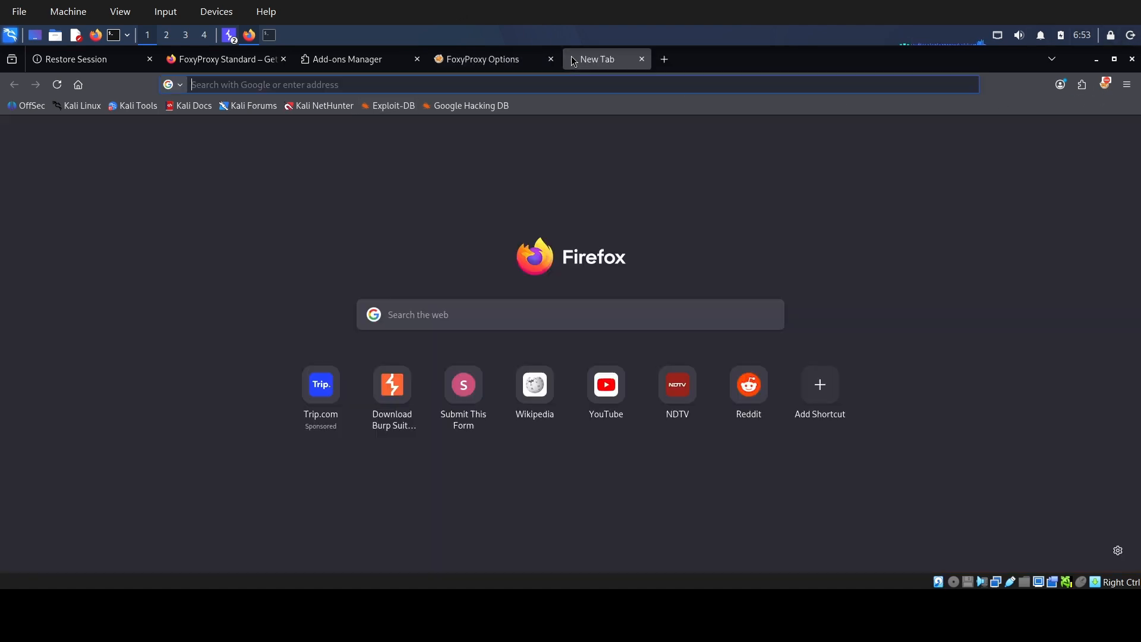
pyautogui.click(1106, 83)
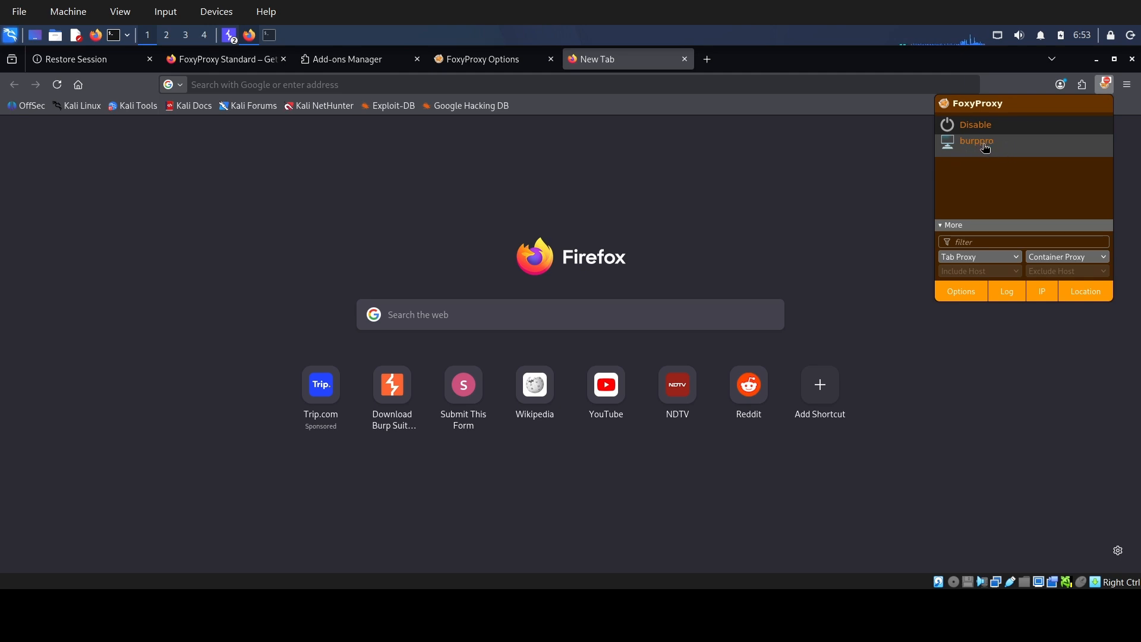
pyautogui.click(879, 149)
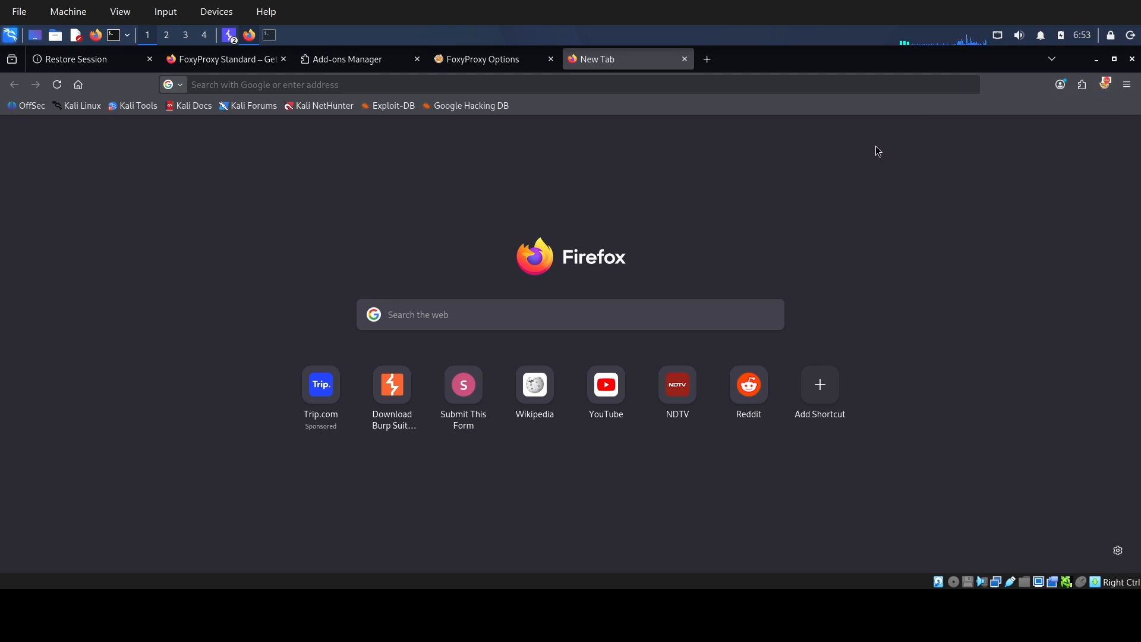
# Switch to Burp Suite and close the already open temporary project window, leaving the project startup dialog open.
pyautogui.click(232, 39)
pyautogui.click(284, 79)
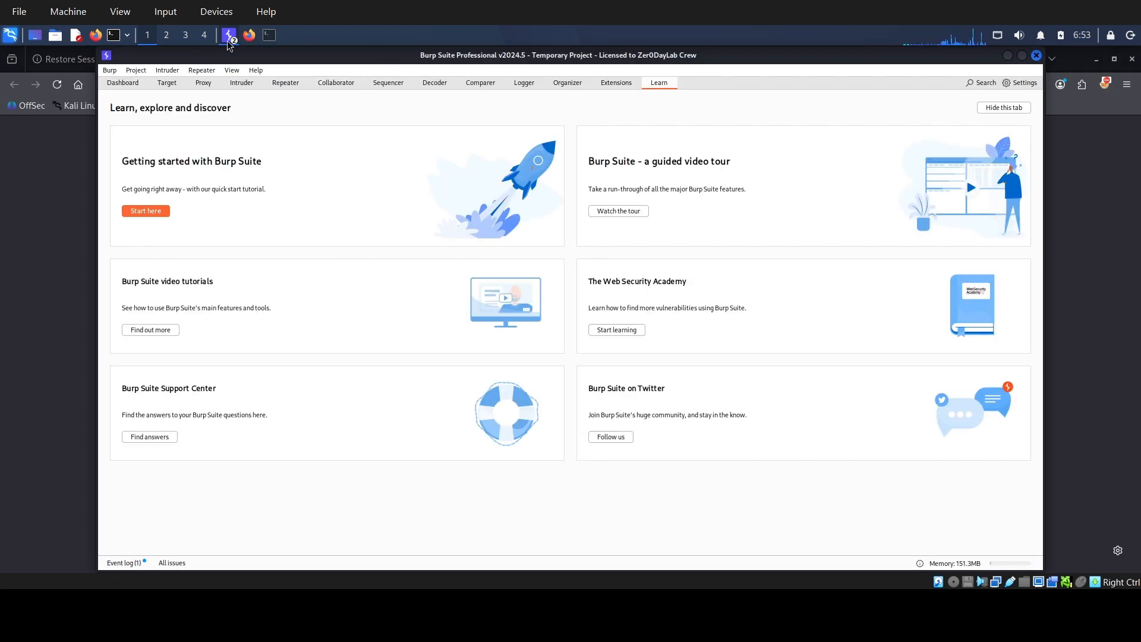
pyautogui.click(229, 46)
pyautogui.click(272, 59)
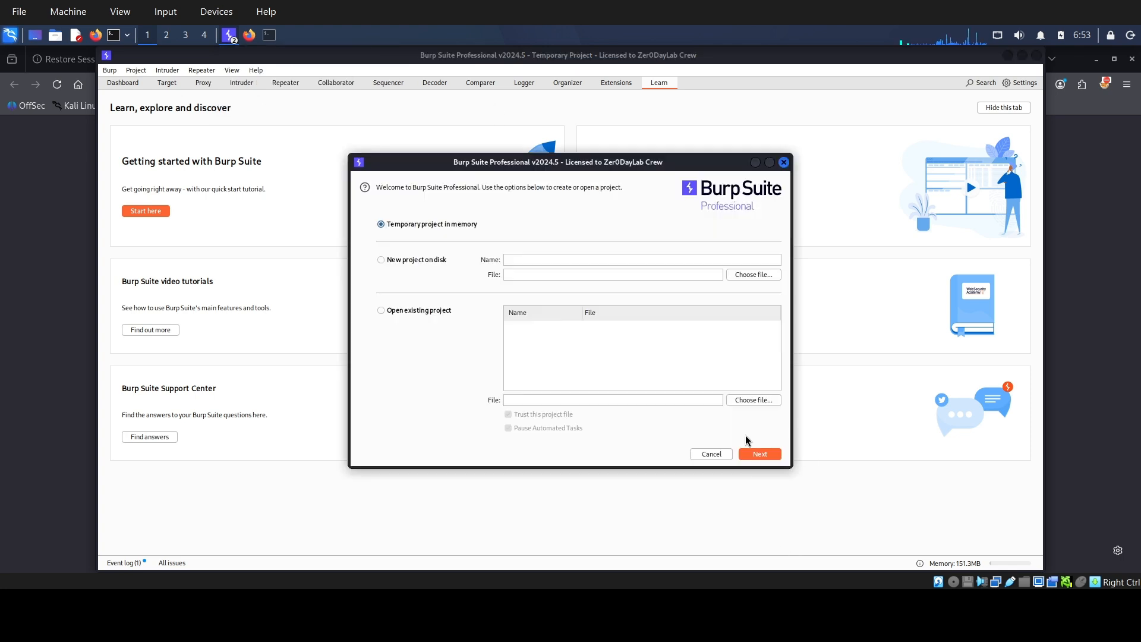
pyautogui.click(1039, 58)
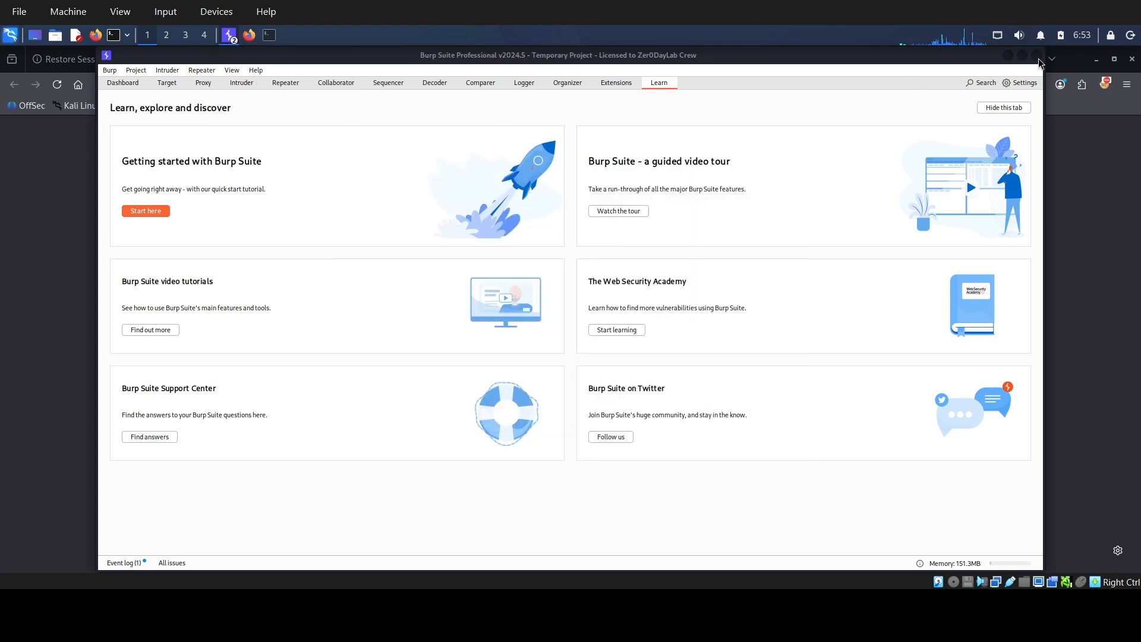
pyautogui.click(1039, 58)
pyautogui.click(607, 331)
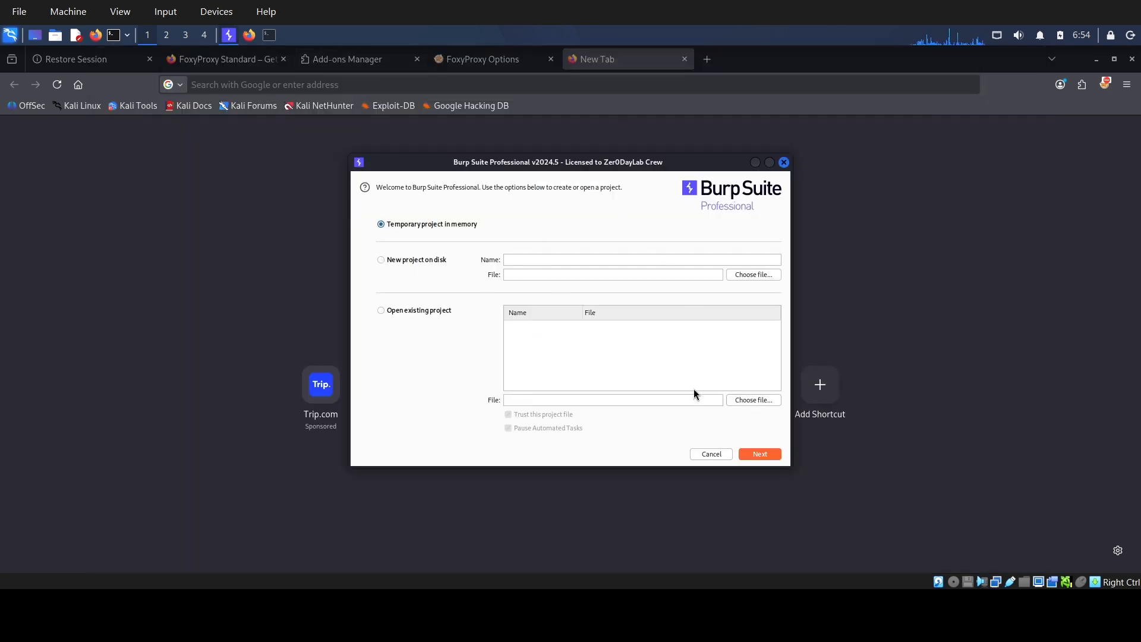
# Start a temporary project in memory with Burp Suite and maximize its window.
pyautogui.click(759, 455)
pyautogui.click(758, 455)
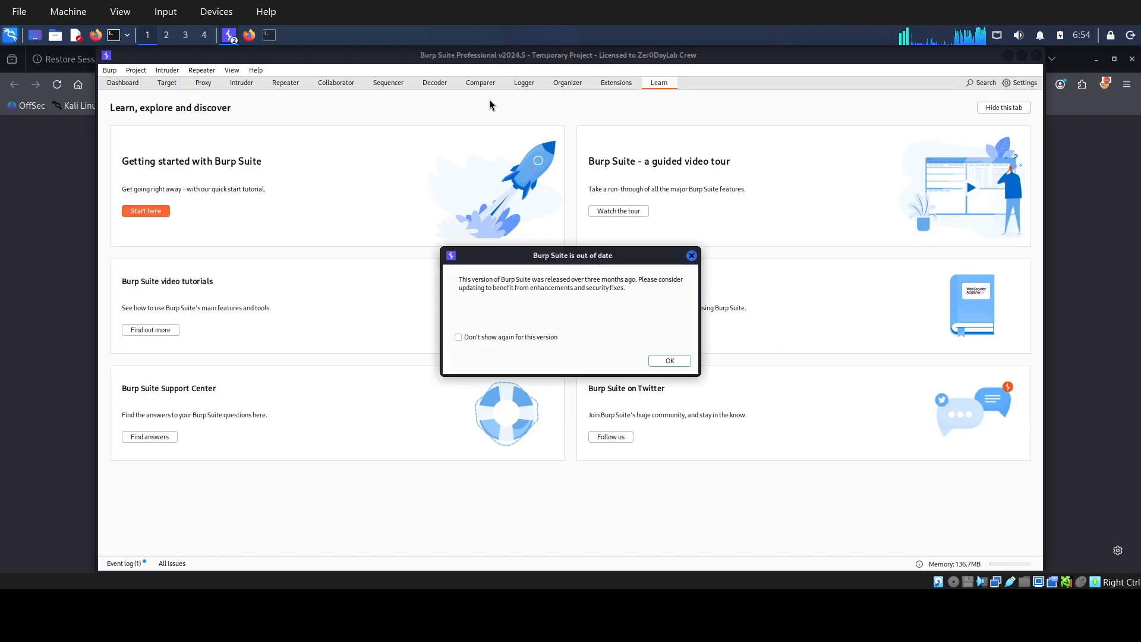
pyautogui.click(669, 360)
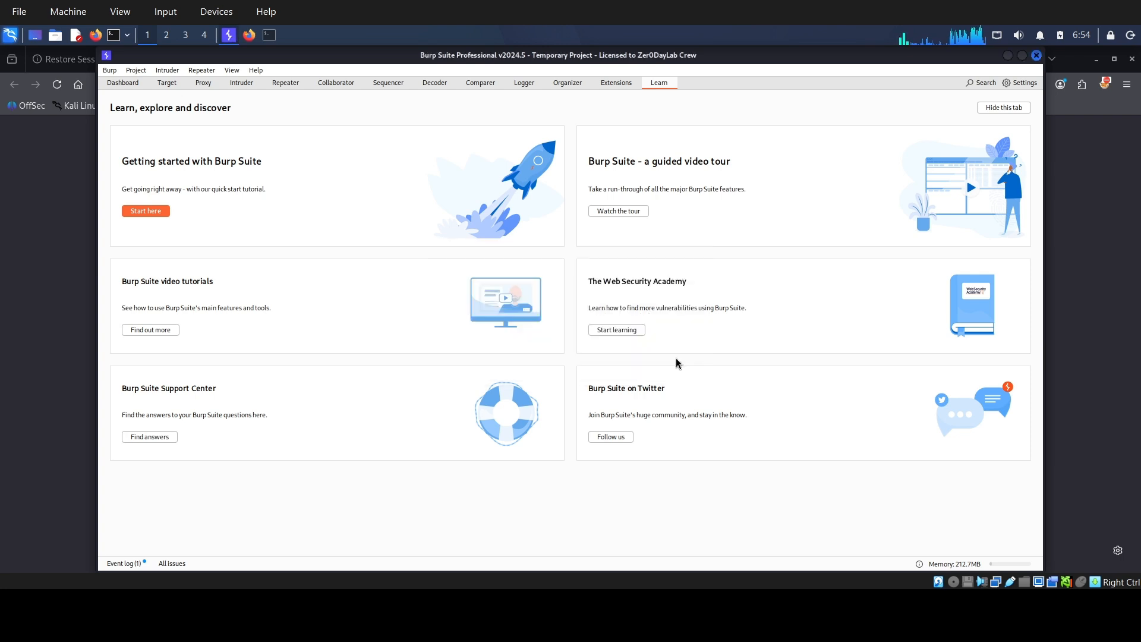
pyautogui.click(1023, 56)
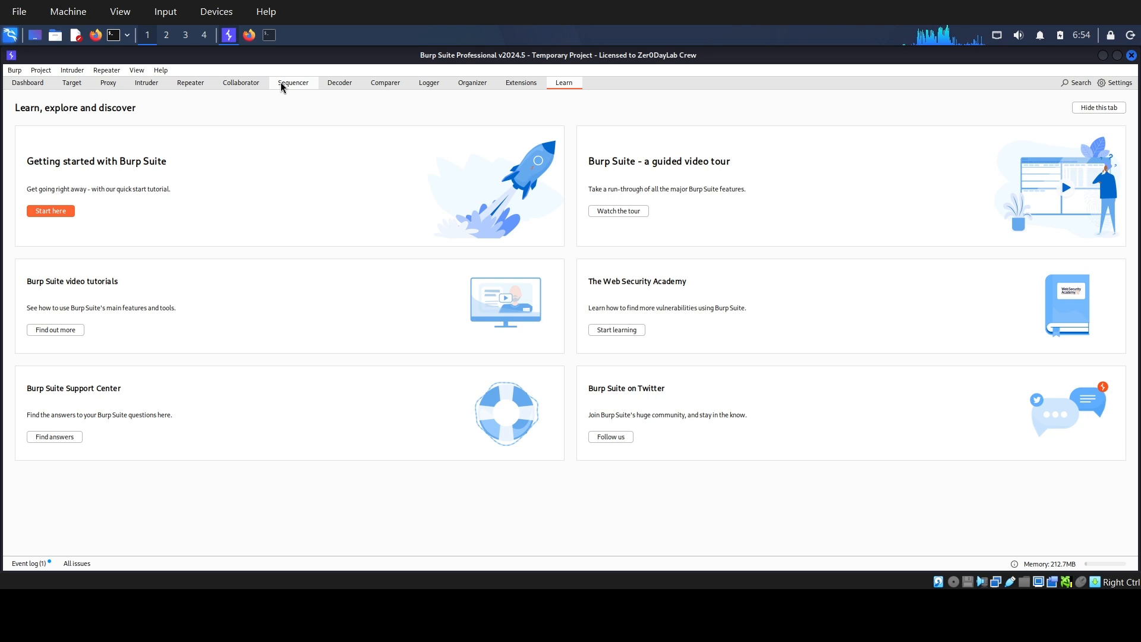
pyautogui.doubleClick(678, 55)
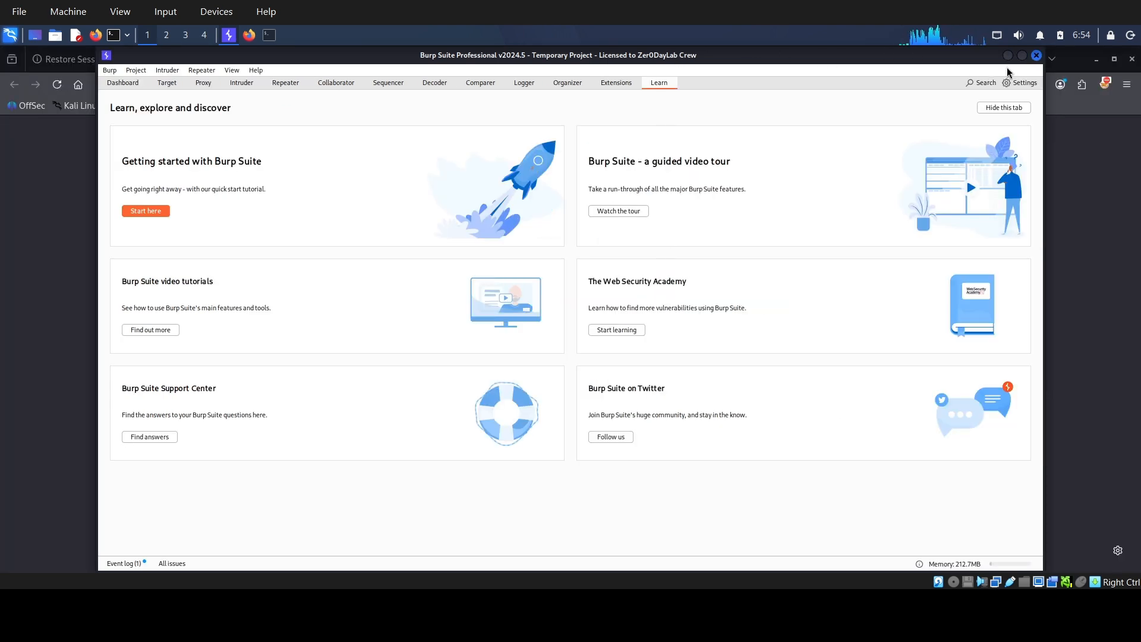
pyautogui.click(1023, 55)
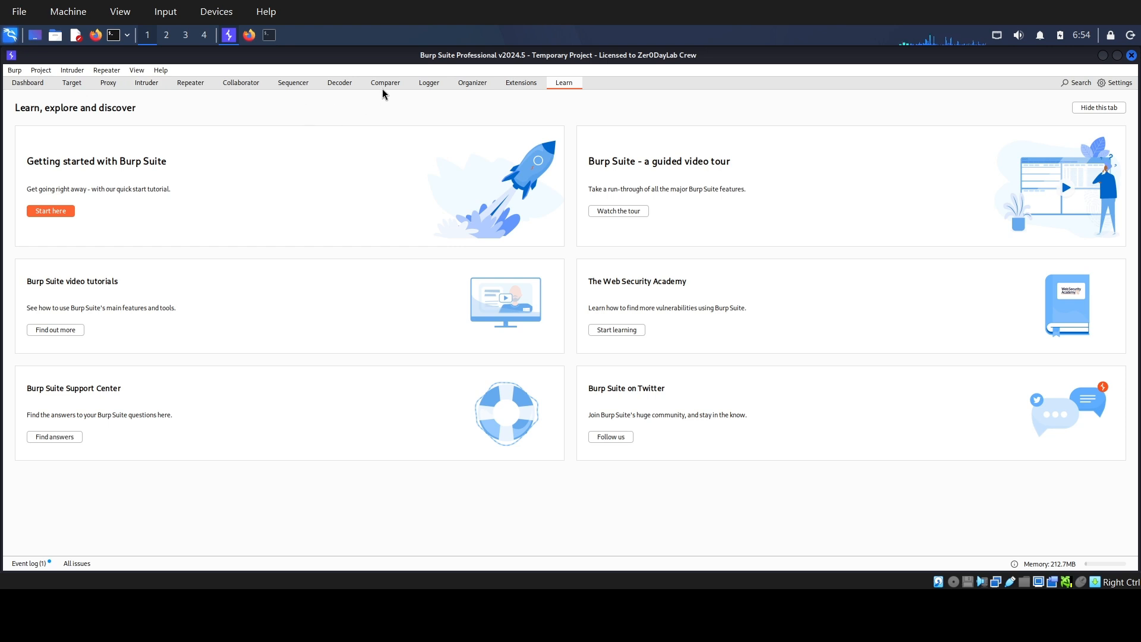
# Check the port and address binding of the 127.0.0.1:8080 listener in Burp's proxy settings, and close the settings.
pyautogui.click(117, 87)
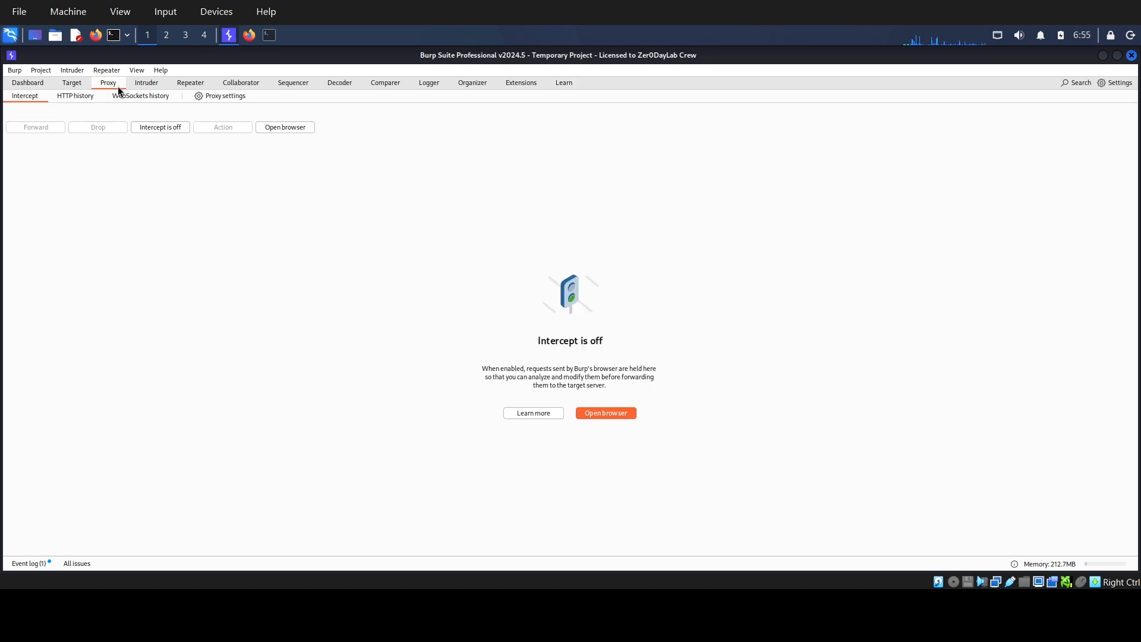
pyautogui.click(225, 96)
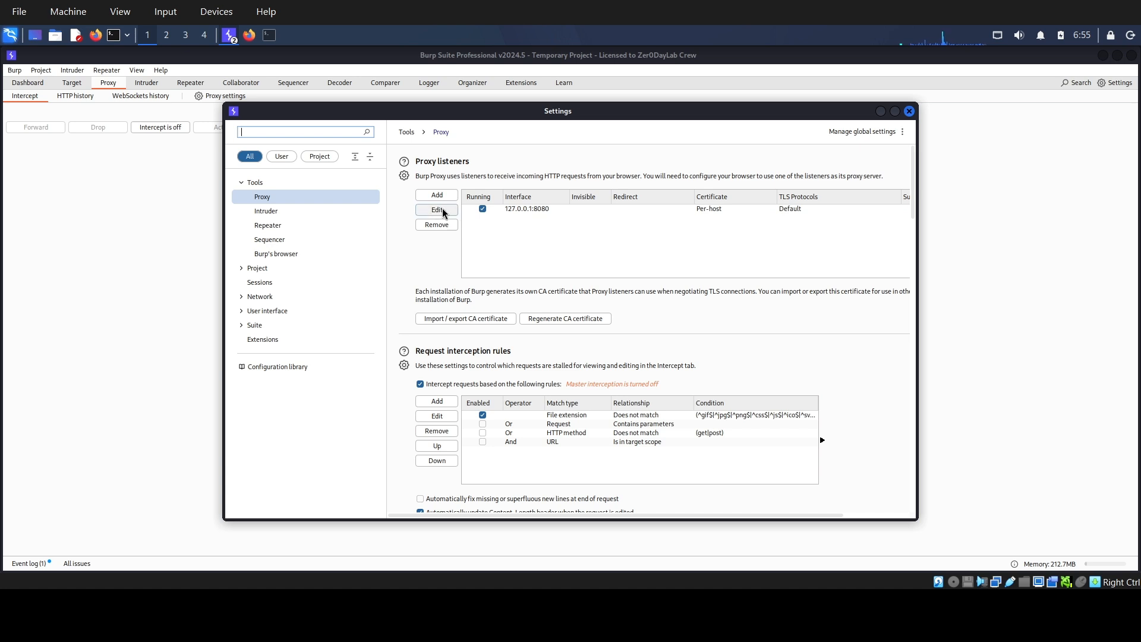
pyautogui.click(512, 208)
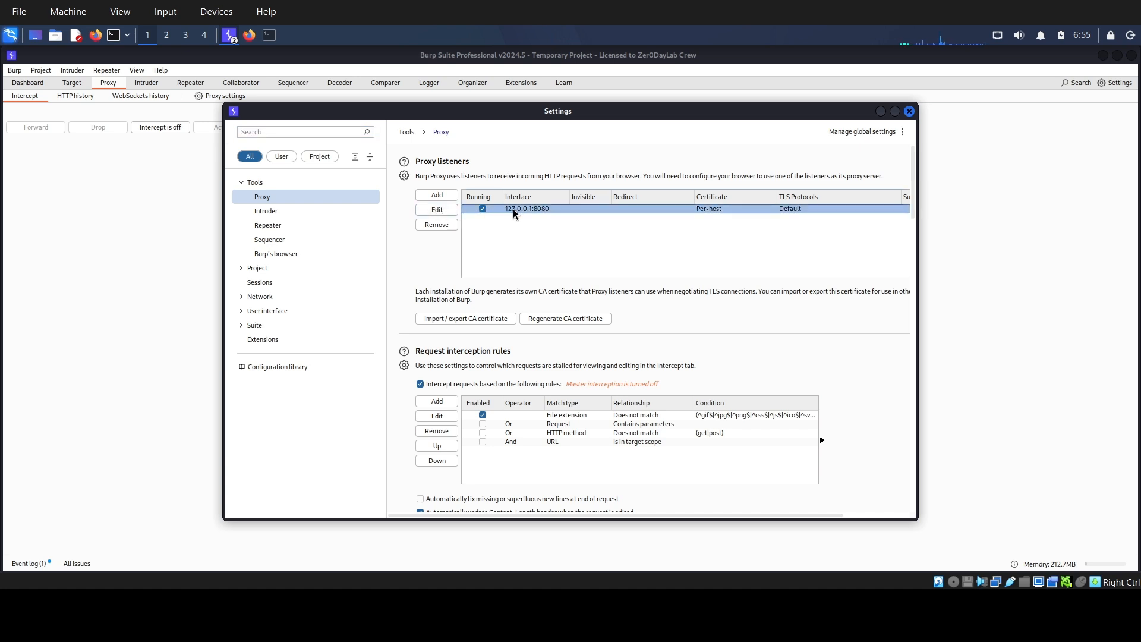
pyautogui.click(442, 212)
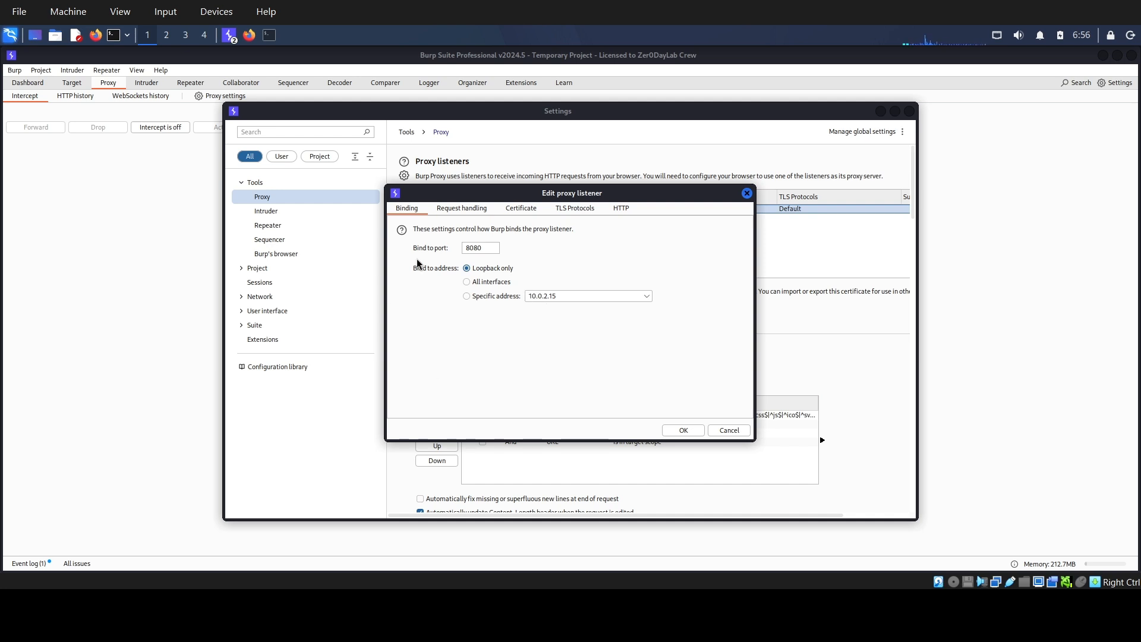
pyautogui.click(682, 430)
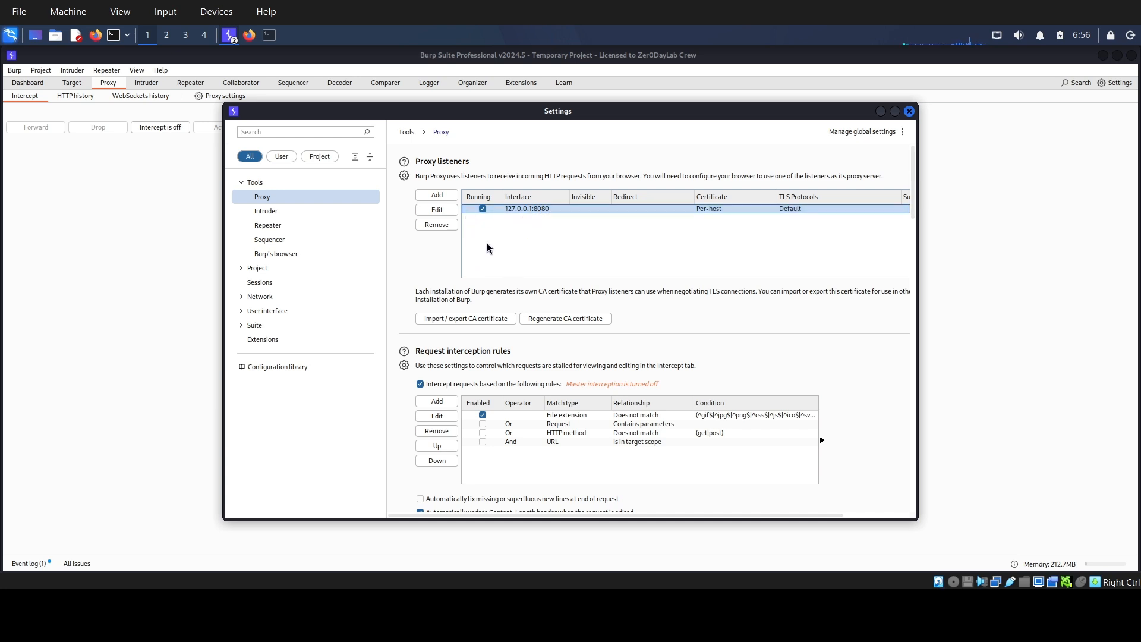
pyautogui.click(910, 112)
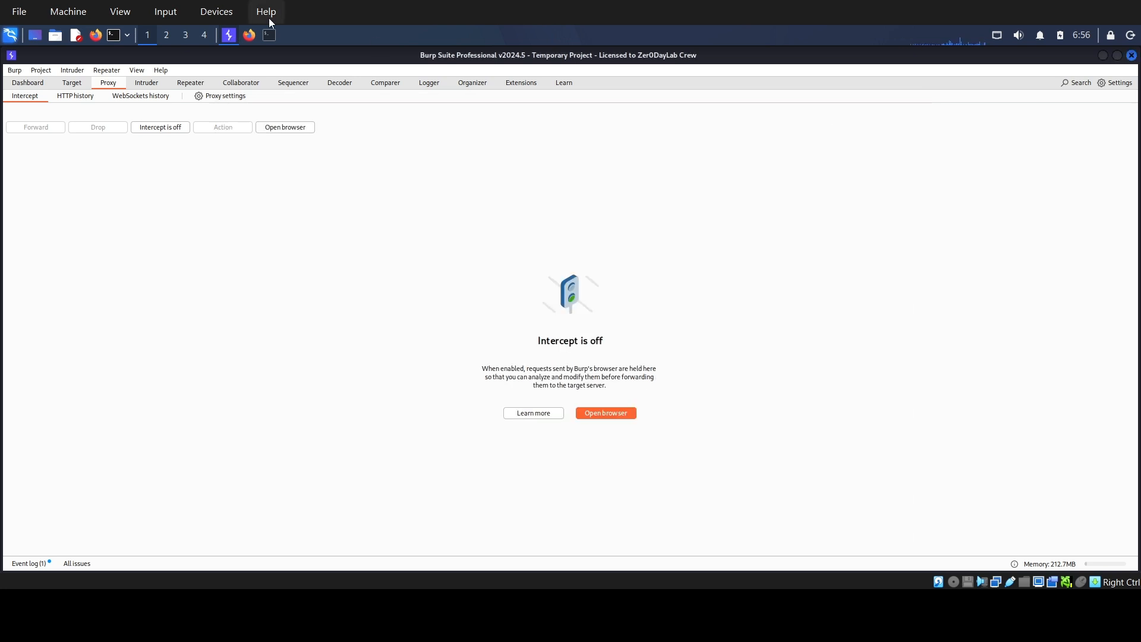
# Switch to Firefox and activate the burppro proxy in the FoxyProxy extension.
pyautogui.click(249, 36)
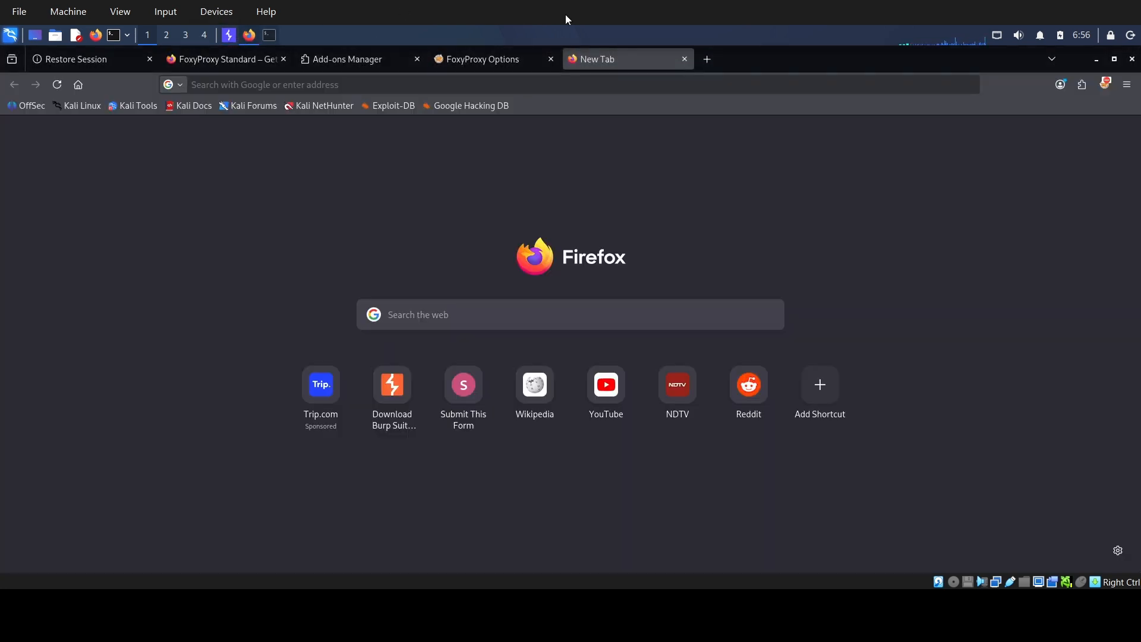
pyautogui.click(1105, 85)
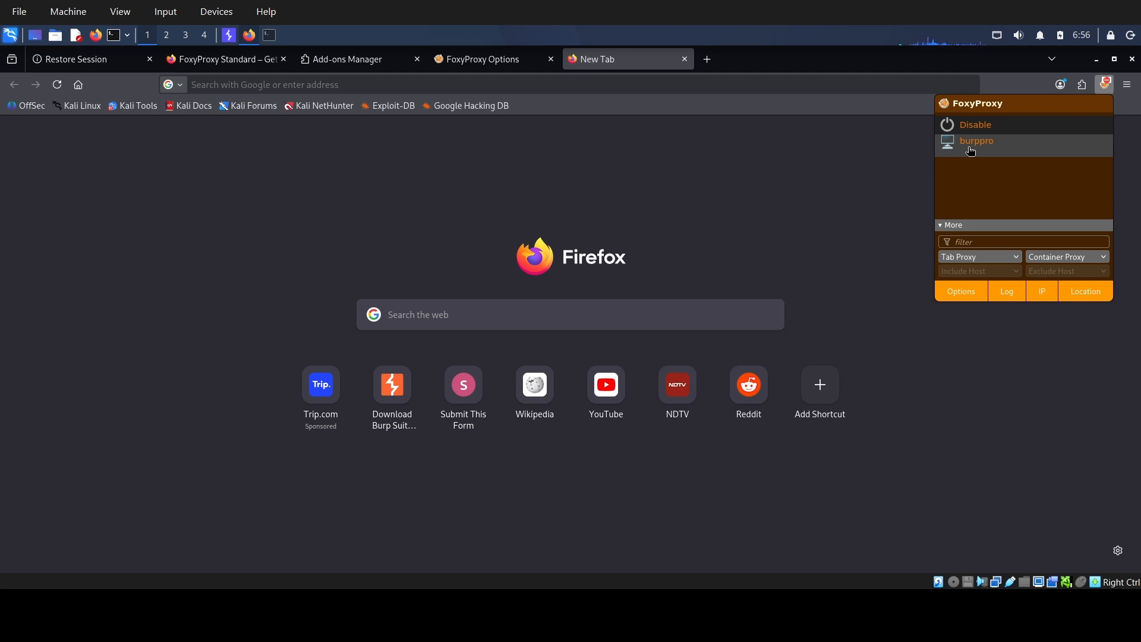
pyautogui.click(971, 148)
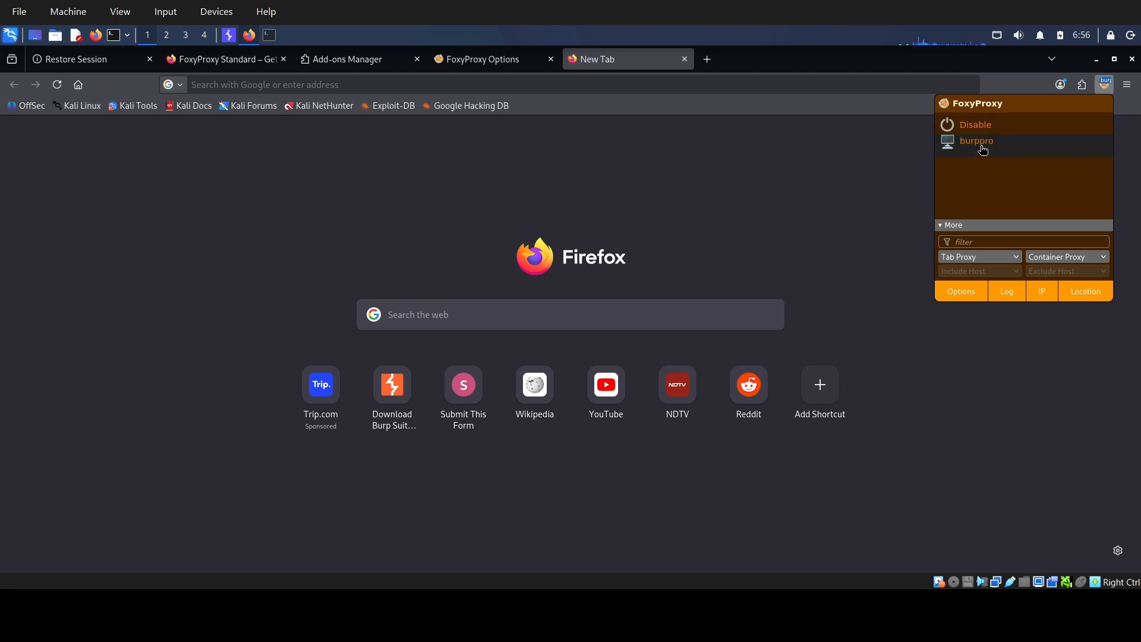
pyautogui.click(863, 164)
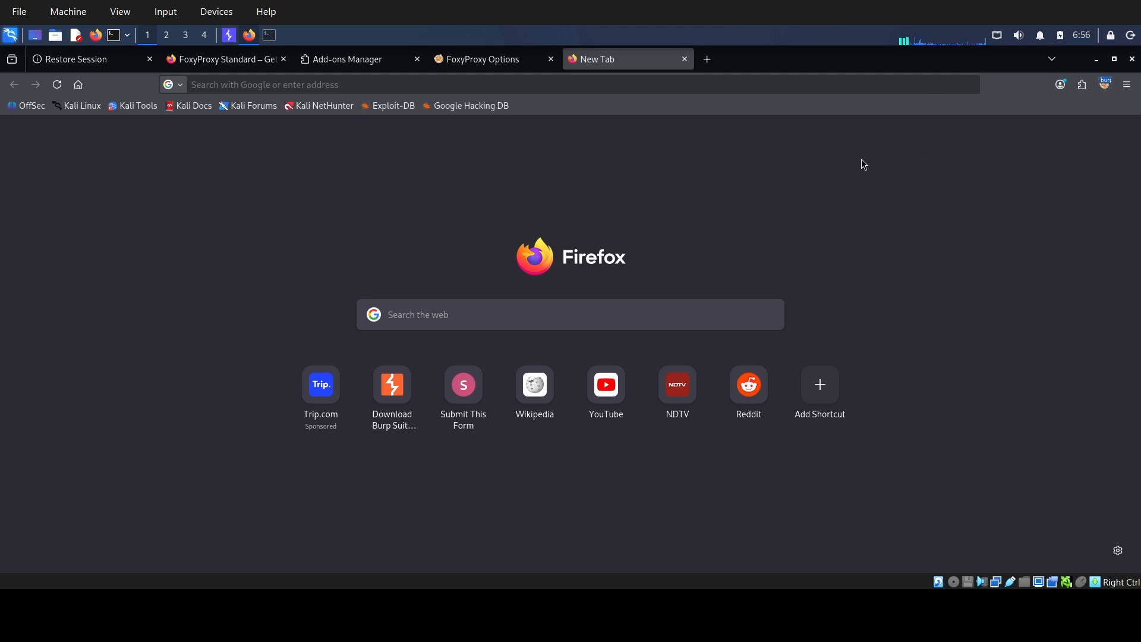
# Go to 127.0.0.1:8080 in the browser and download Burp Suite's CA certificate.
pyautogui.click(373, 86)
pyautogui.write('127')
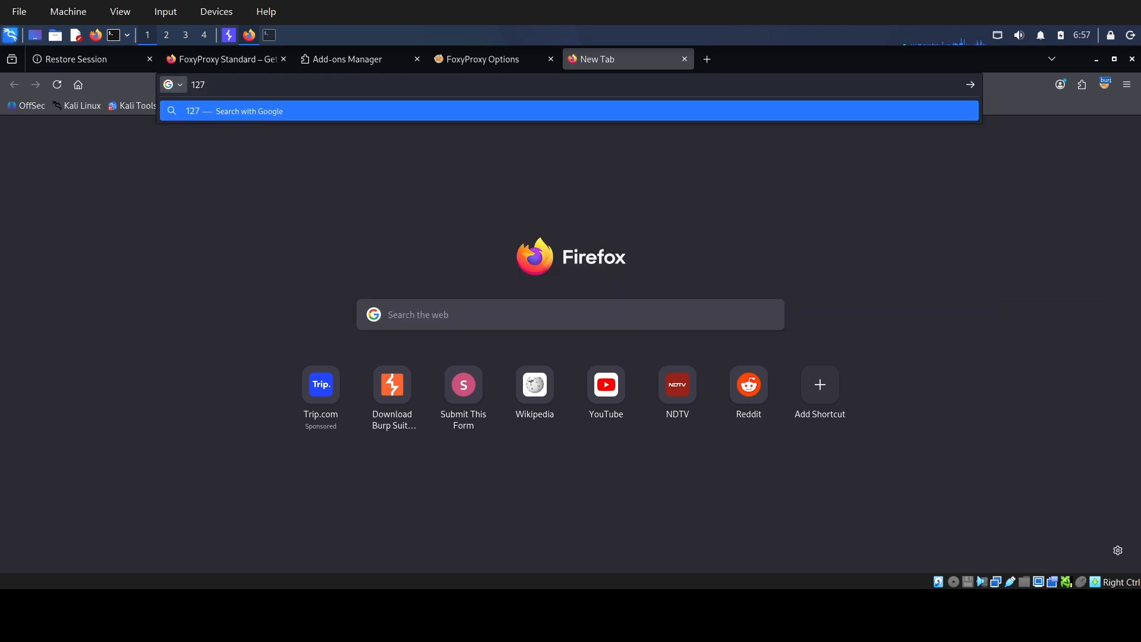
pyautogui.write('.0.0.1')
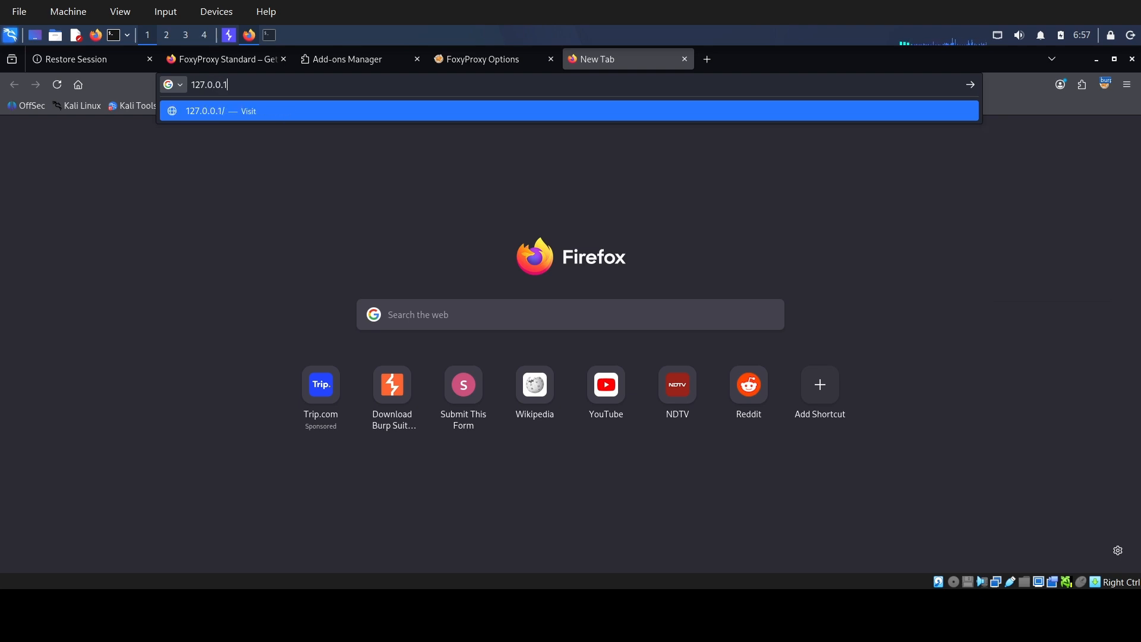
pyautogui.write(':8080')
pyautogui.press('Return')
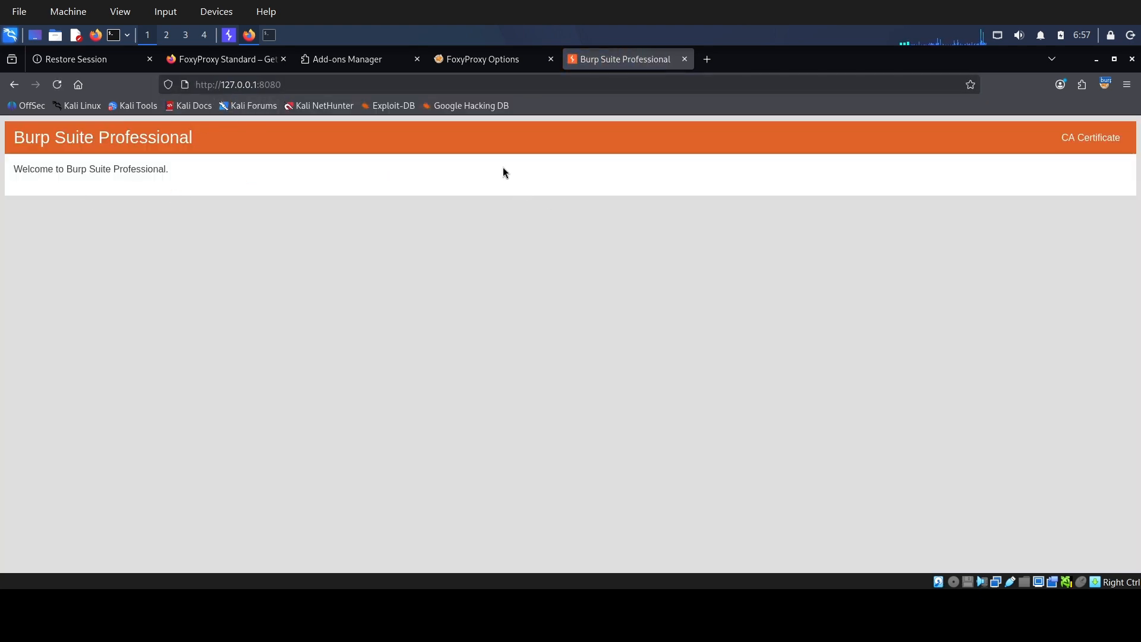
pyautogui.click(1089, 145)
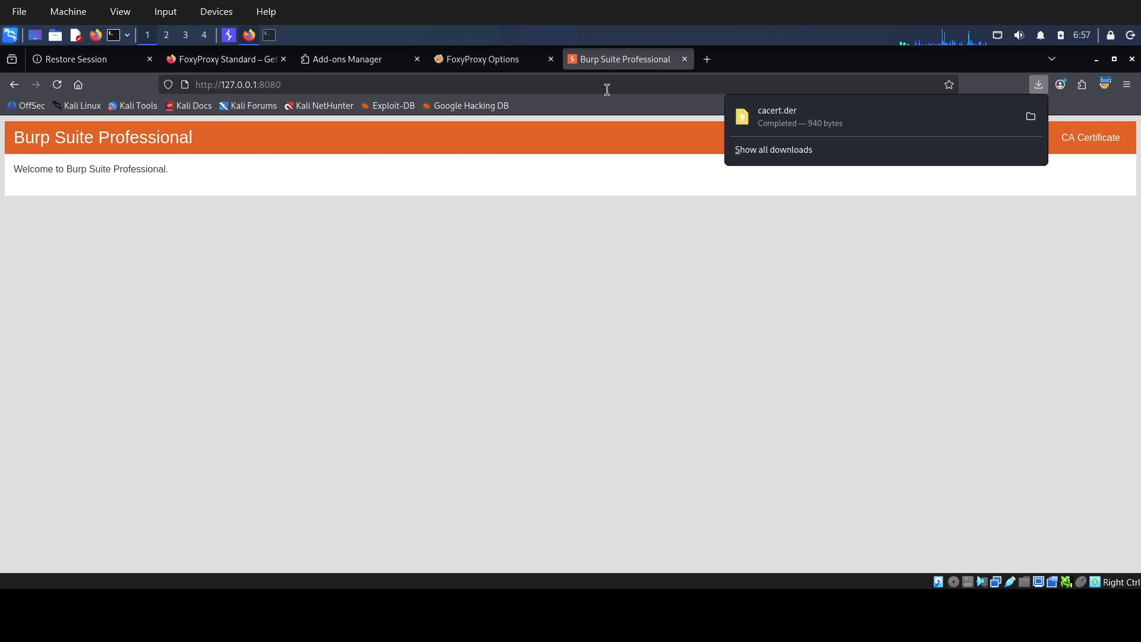
pyautogui.click(601, 251)
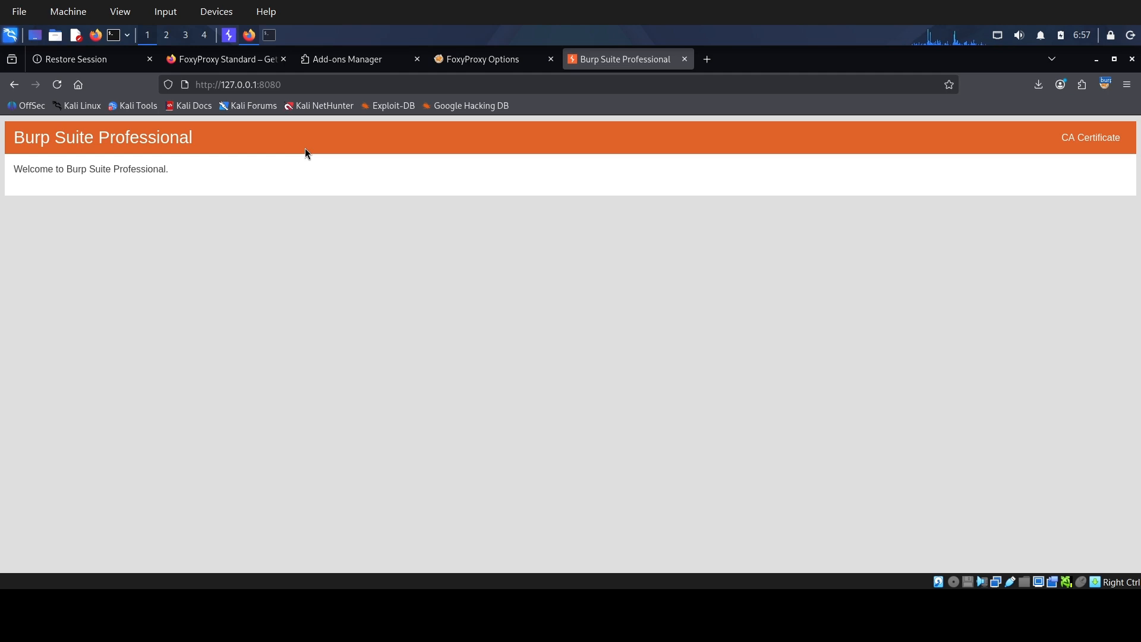
# Search Firefox's settings for "certifi" and display the authority certificates in the Certificate Manager.
pyautogui.click(1127, 89)
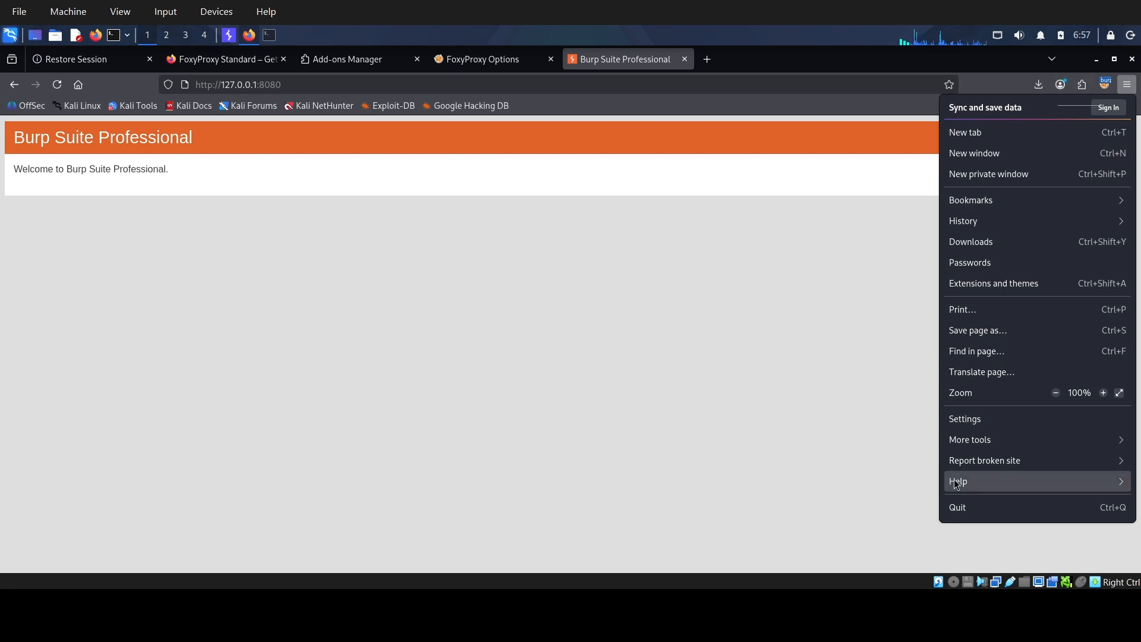
pyautogui.click(969, 422)
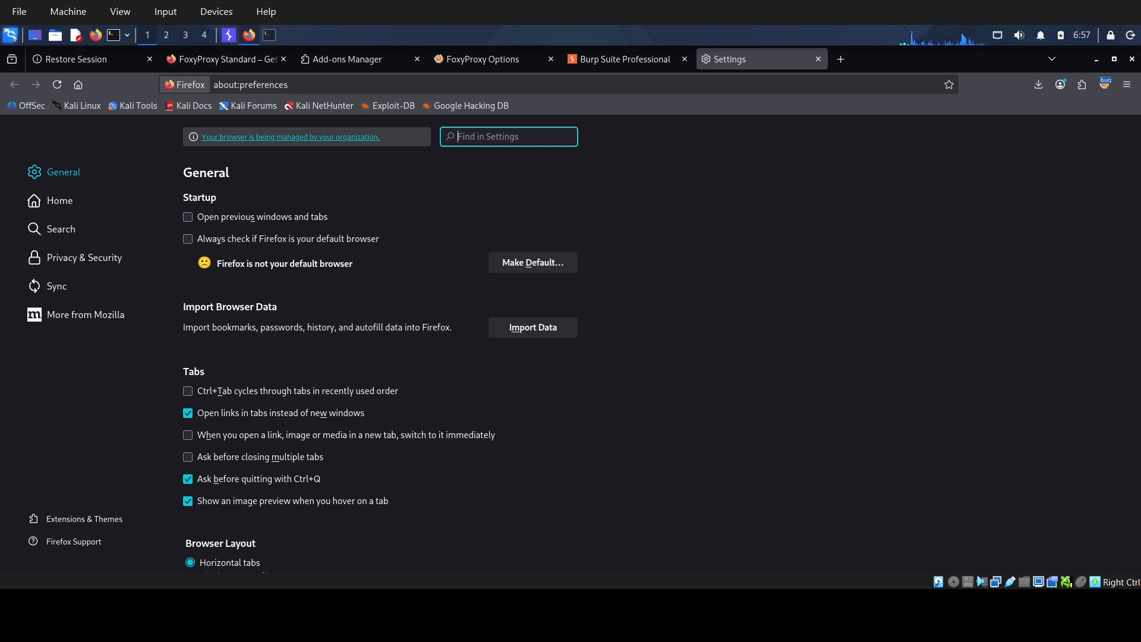
pyautogui.write('certifi')
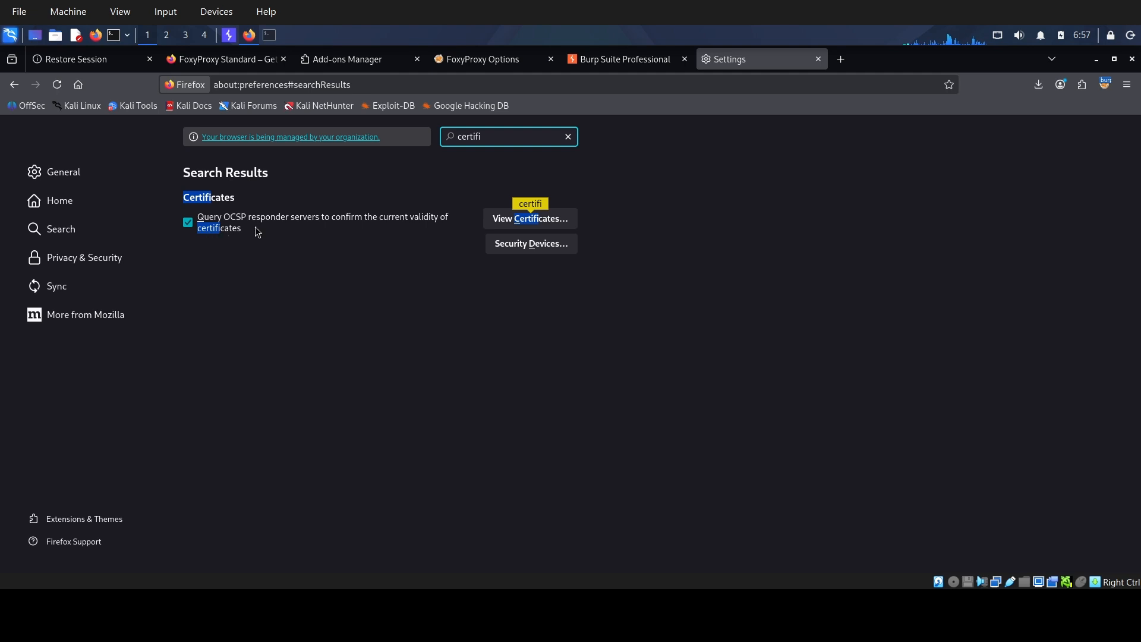
pyautogui.click(515, 220)
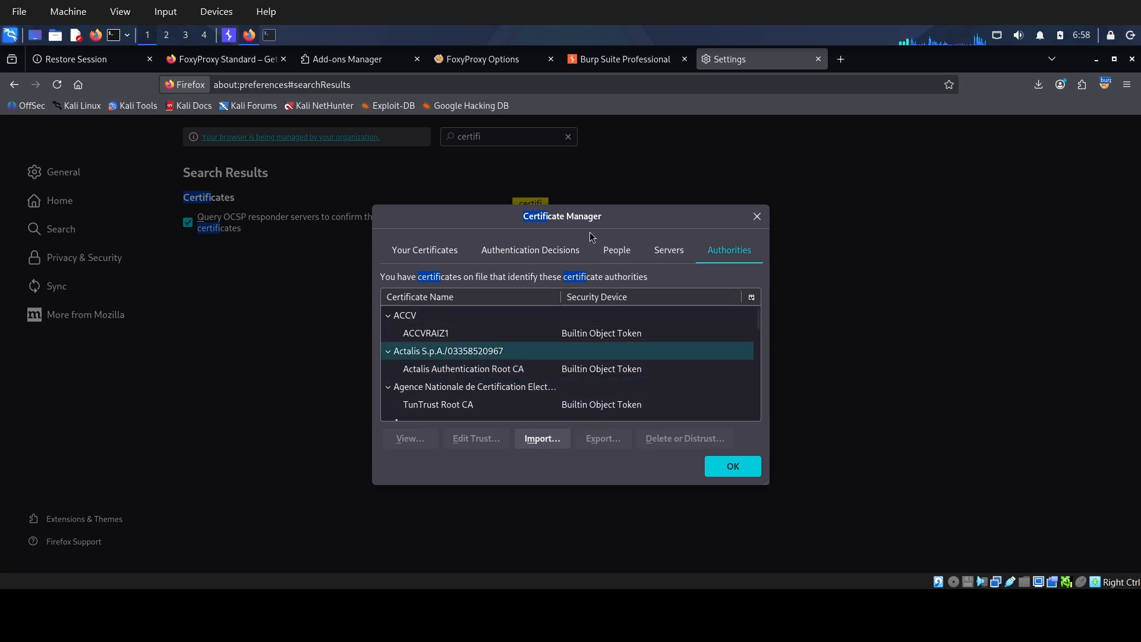
pyautogui.click(620, 256)
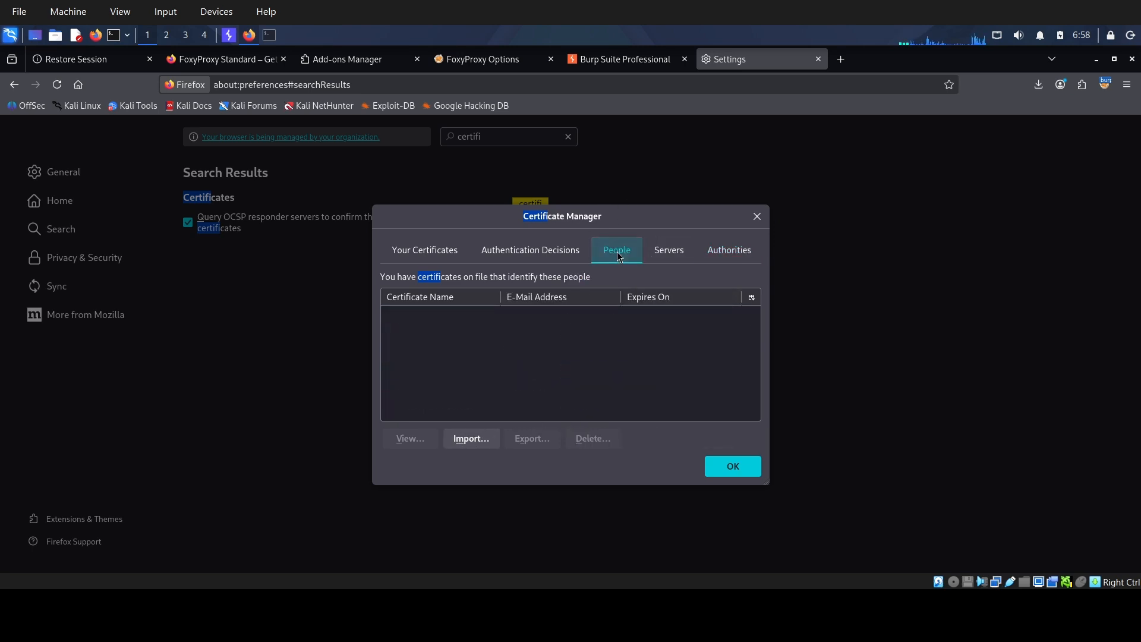
pyautogui.click(730, 250)
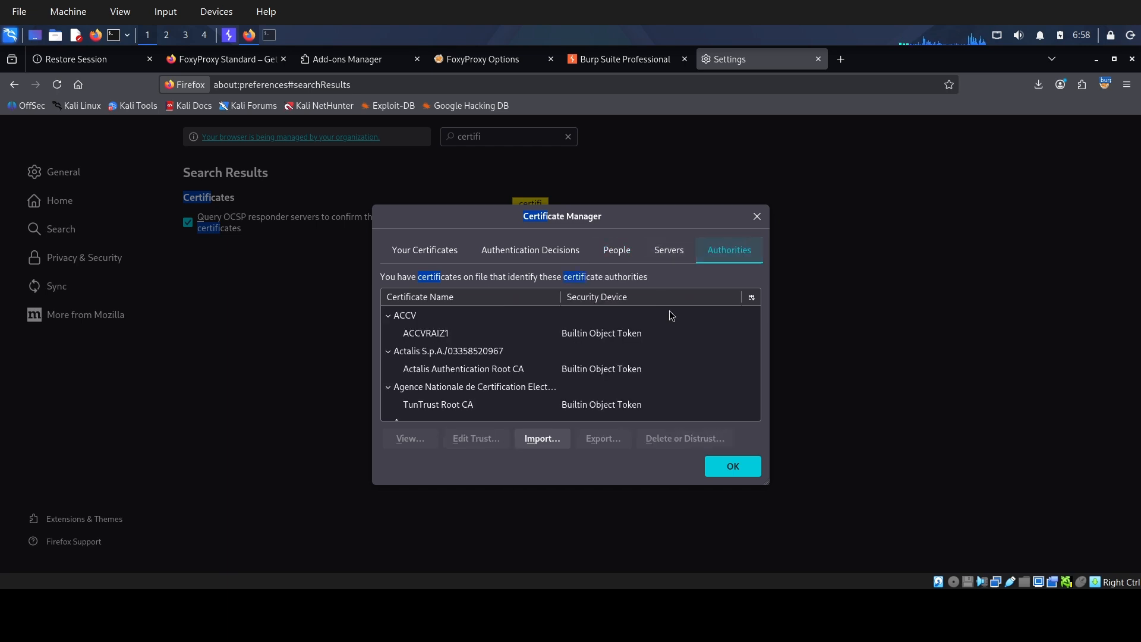
# Import cacert.der as a certificate authority trusted to identify websites and email users, and close the Certificate Manager.
pyautogui.click(539, 447)
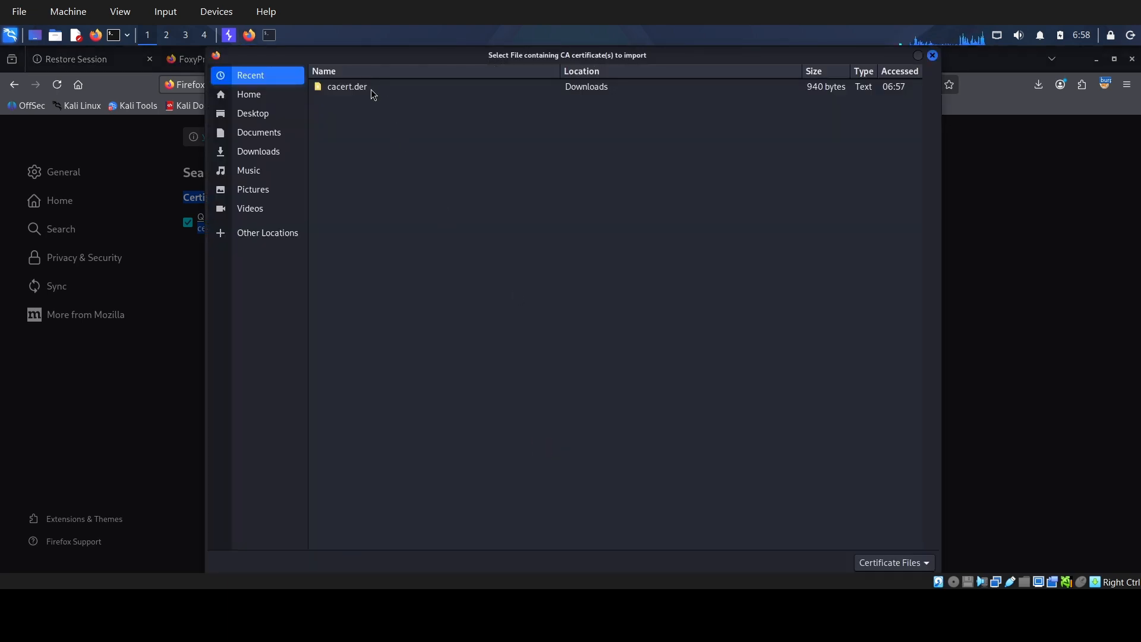
pyautogui.click(371, 89)
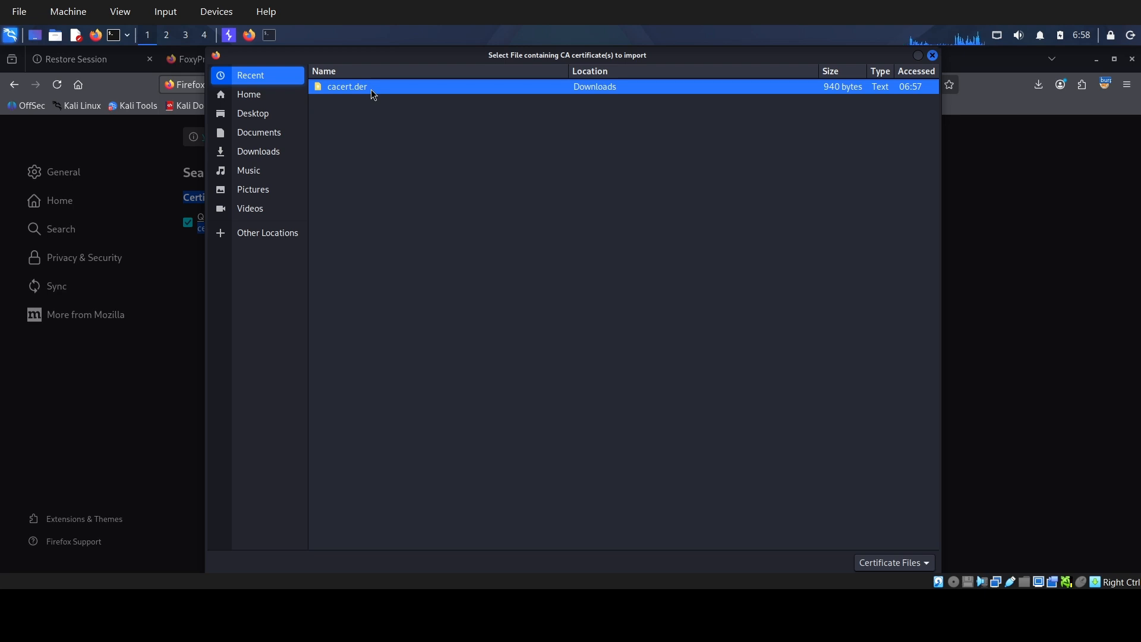
pyautogui.doubleClick(371, 89)
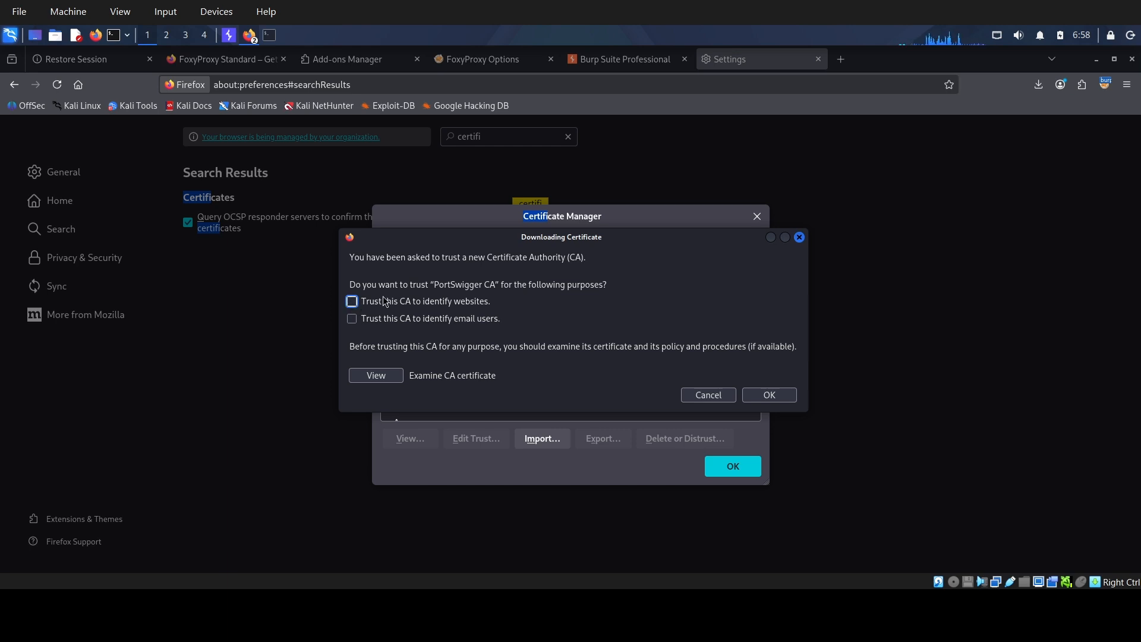
pyautogui.click(351, 303)
pyautogui.click(352, 319)
pyautogui.click(771, 396)
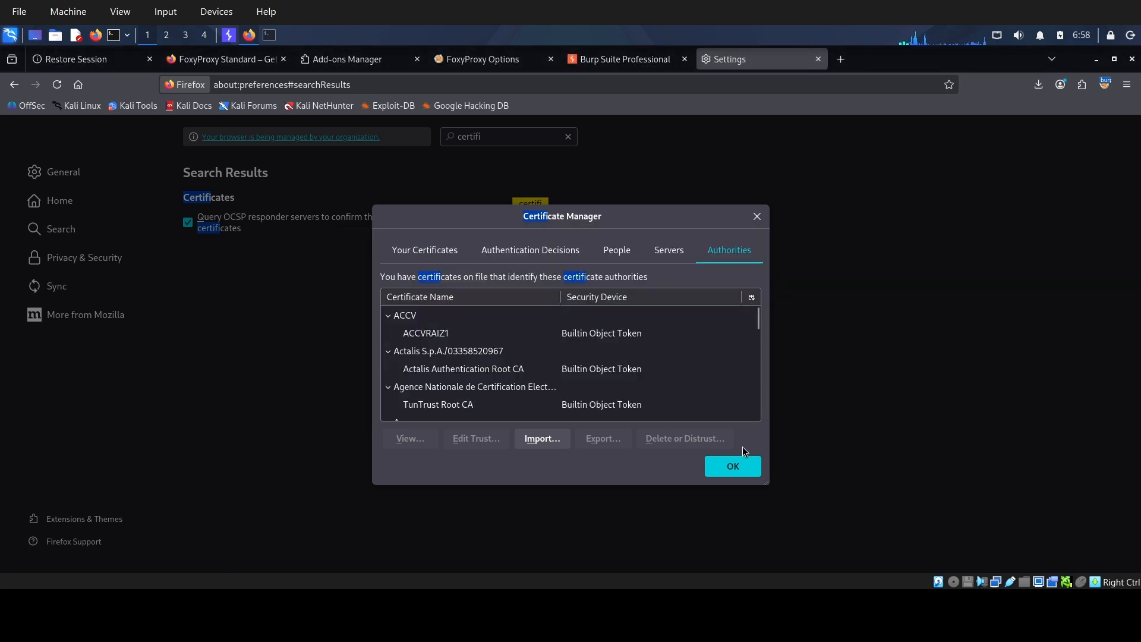
pyautogui.click(740, 468)
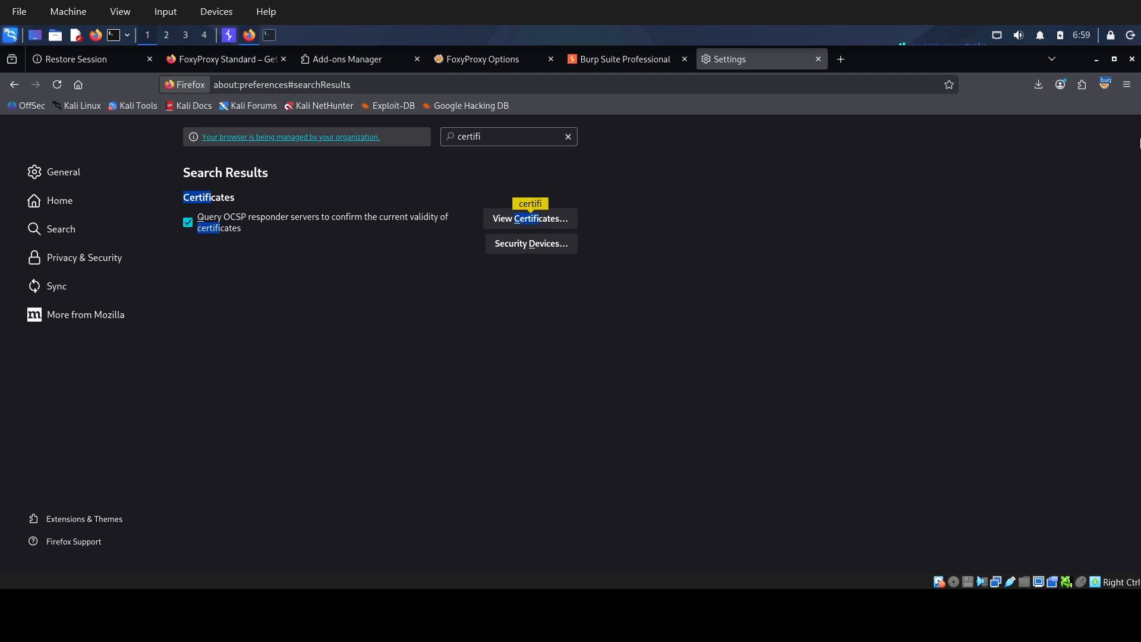
# Disable the FoxyProxy proxy and load YouTube in a new browser tab.
pyautogui.click(841, 59)
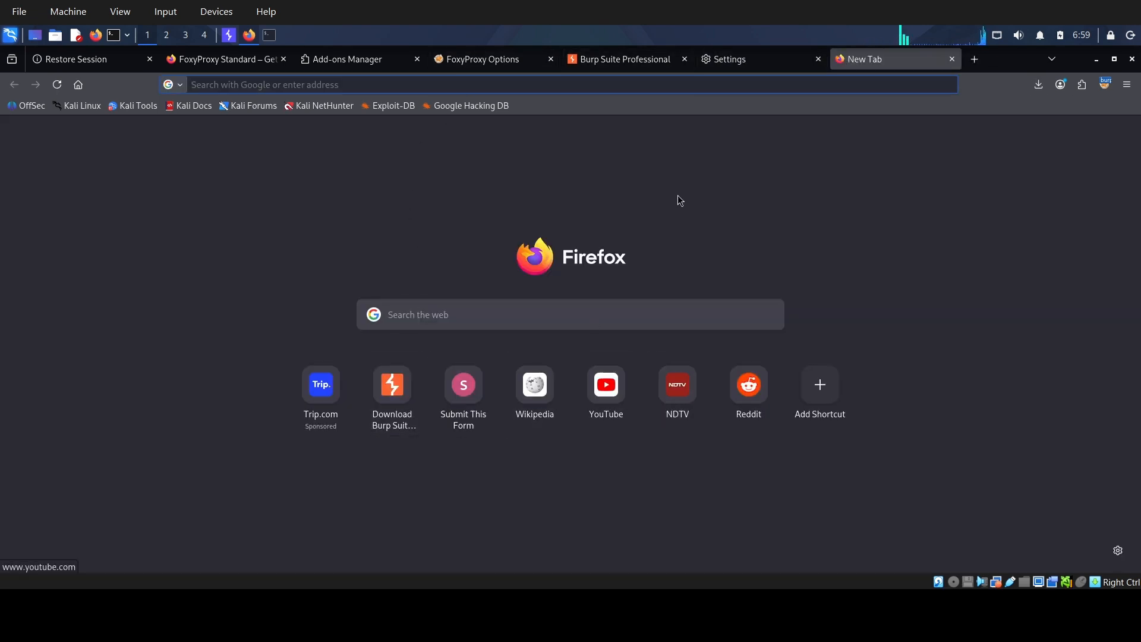
pyautogui.click(1105, 85)
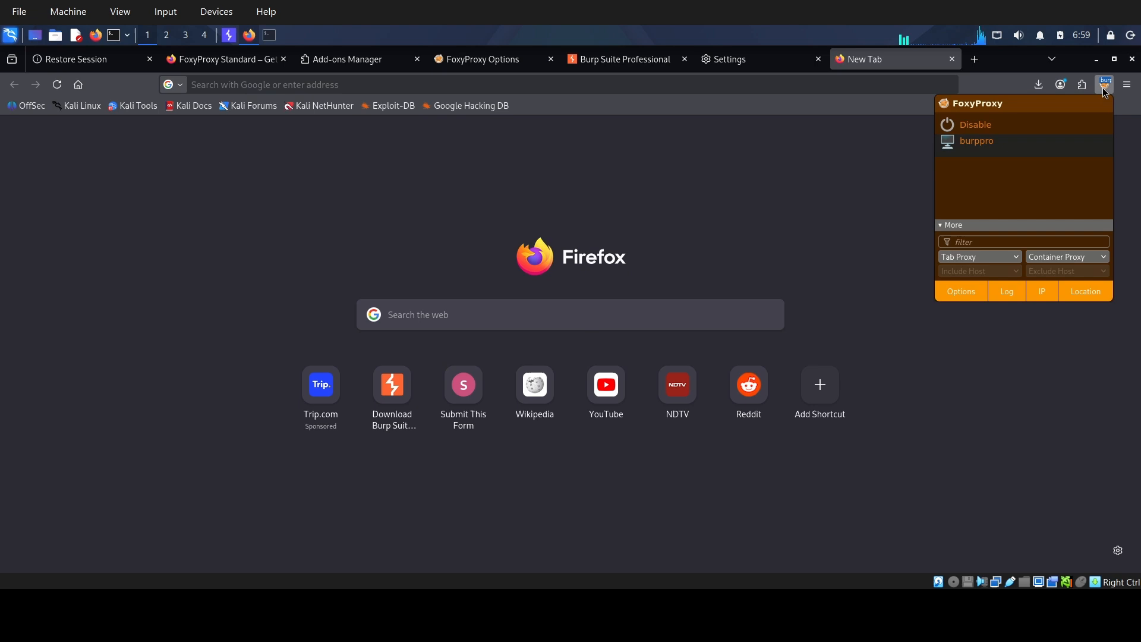
pyautogui.click(988, 127)
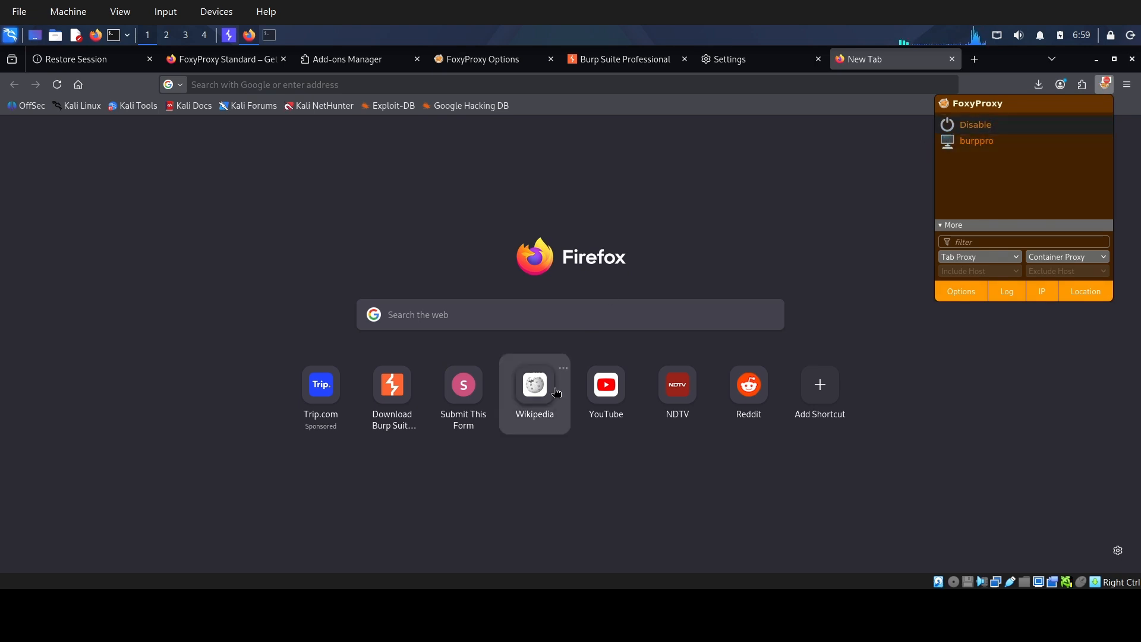
pyautogui.click(605, 400)
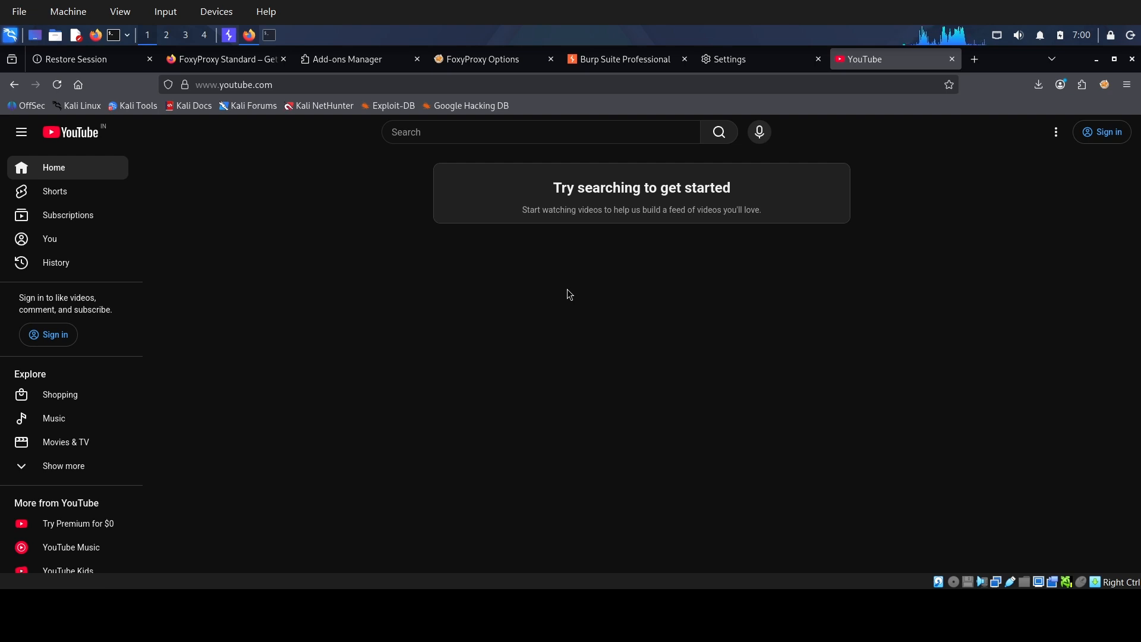
# Switch to Burp Suite and check the proxy's HTTP history for requests from the YouTube visit.
pyautogui.click(1082, 85)
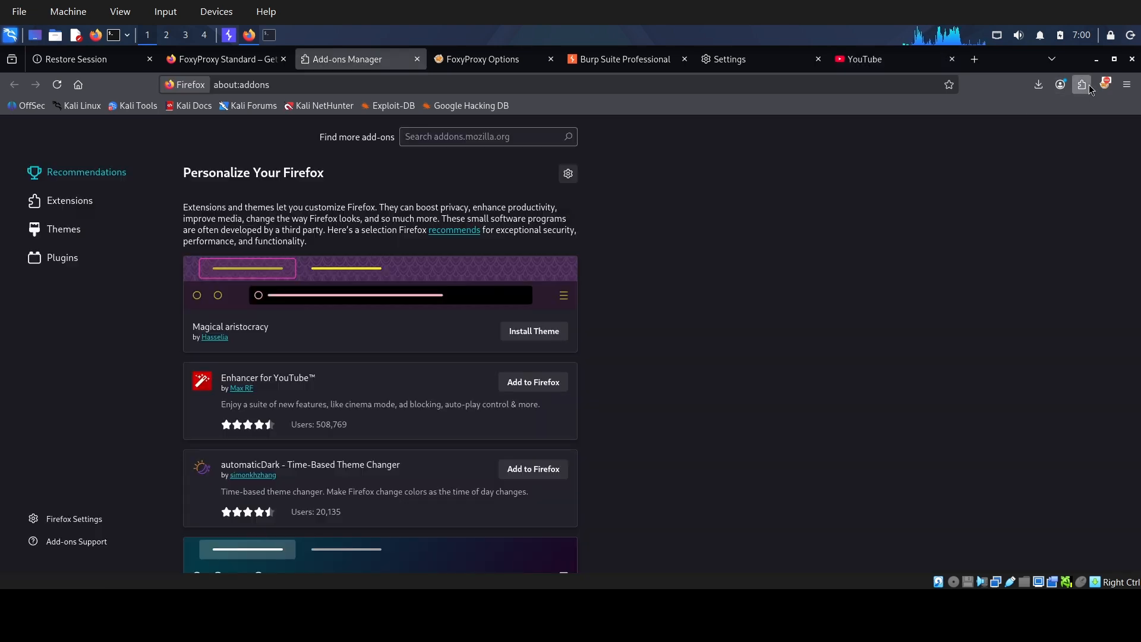
pyautogui.click(231, 37)
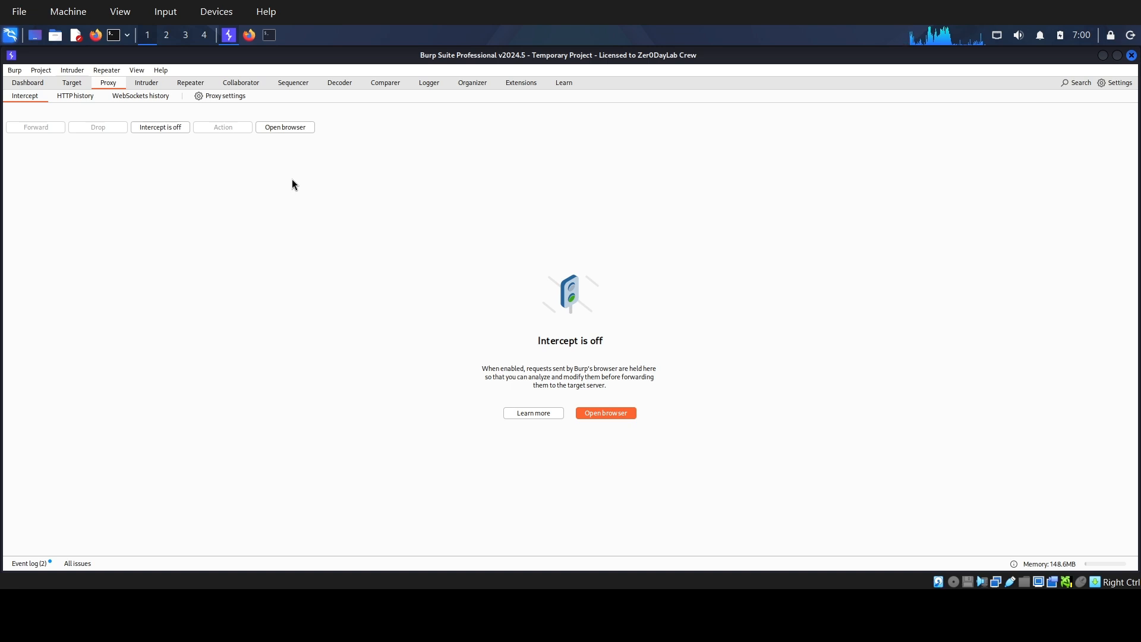
pyautogui.click(71, 98)
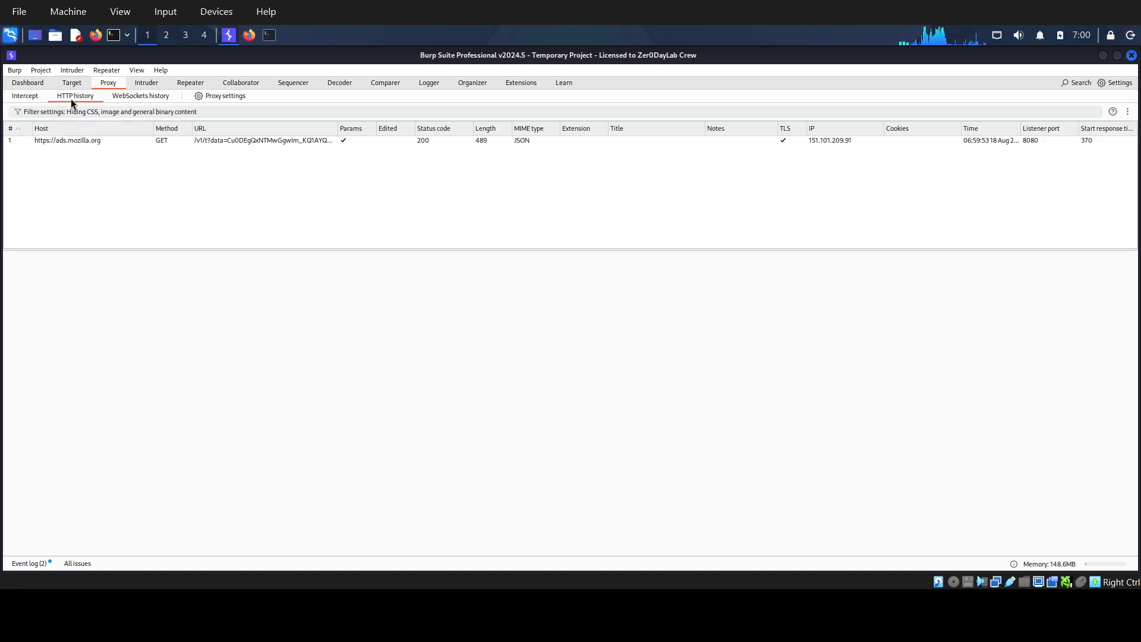
pyautogui.click(203, 140)
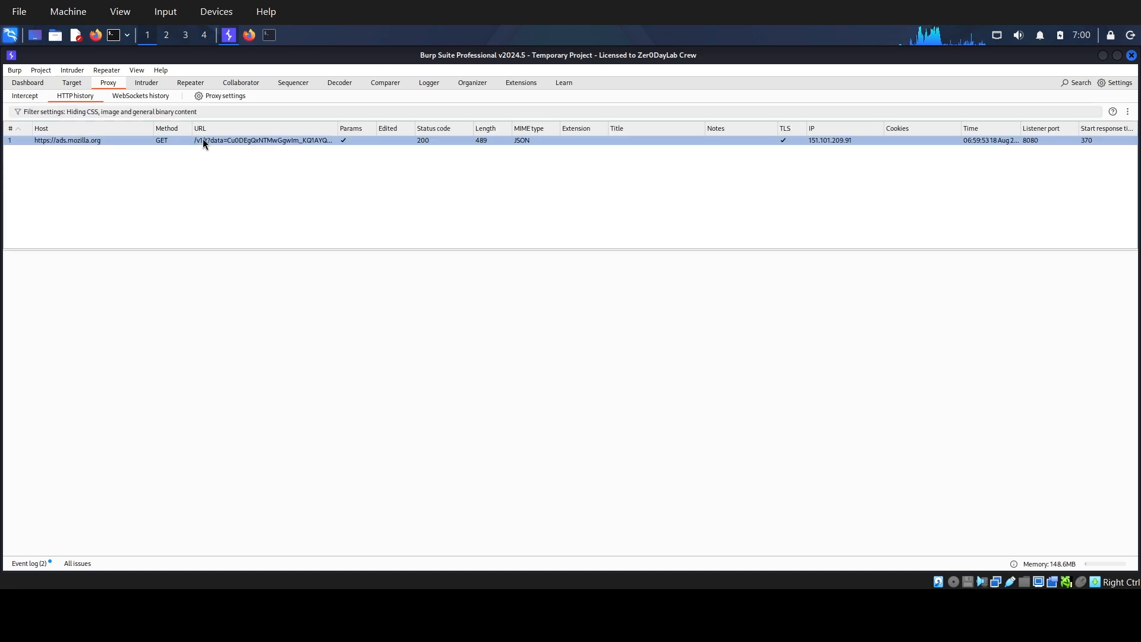
pyautogui.click(253, 37)
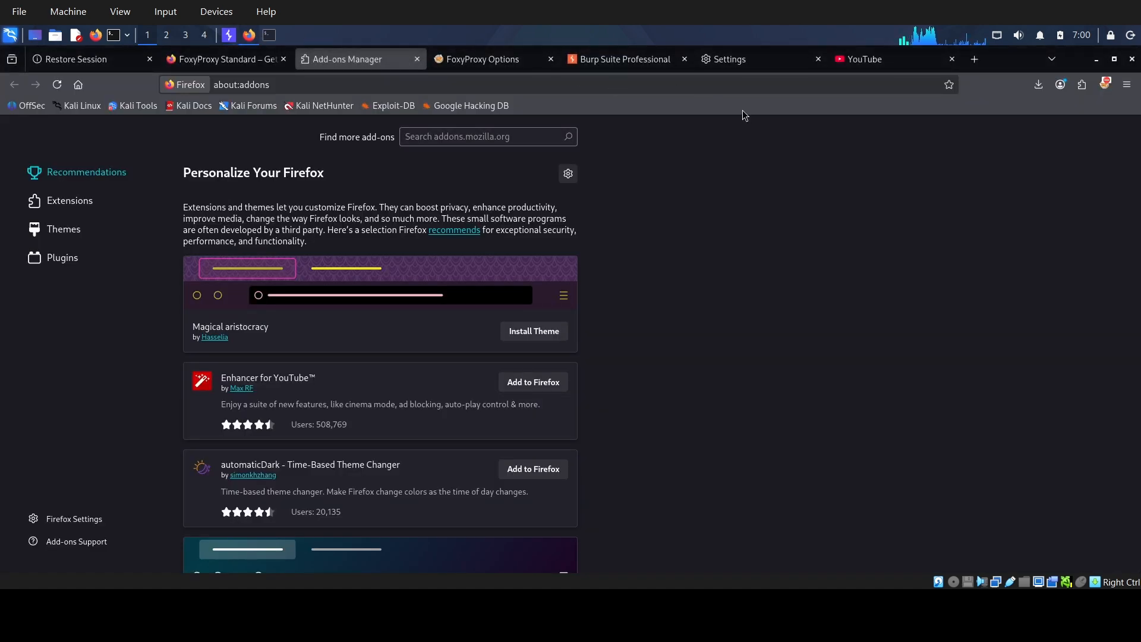
pyautogui.click(882, 62)
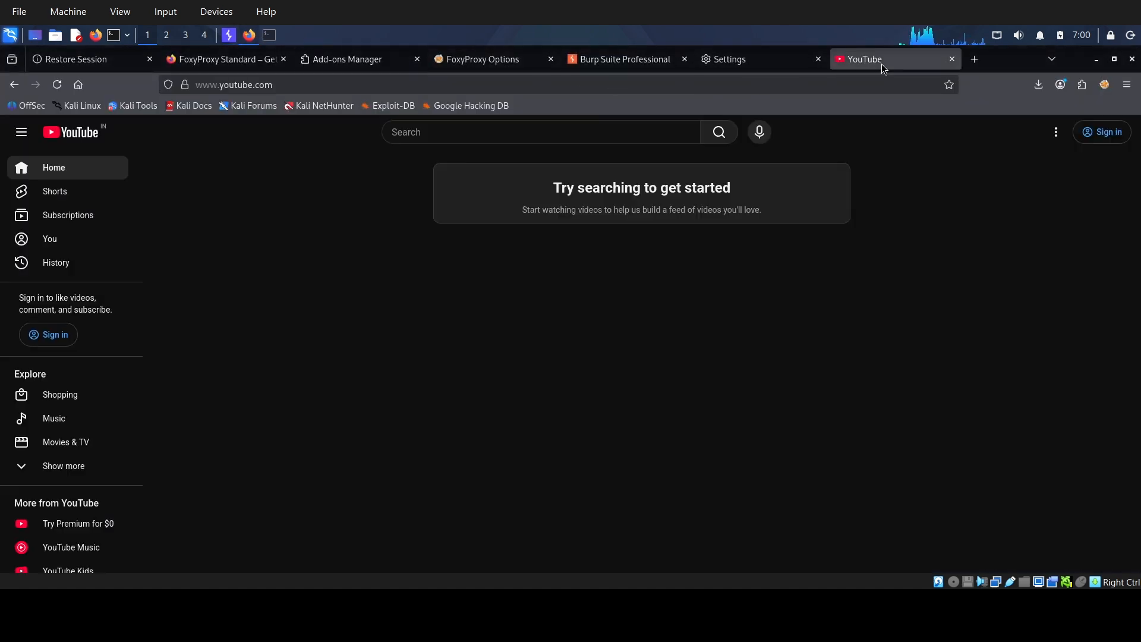
pyautogui.click(1082, 85)
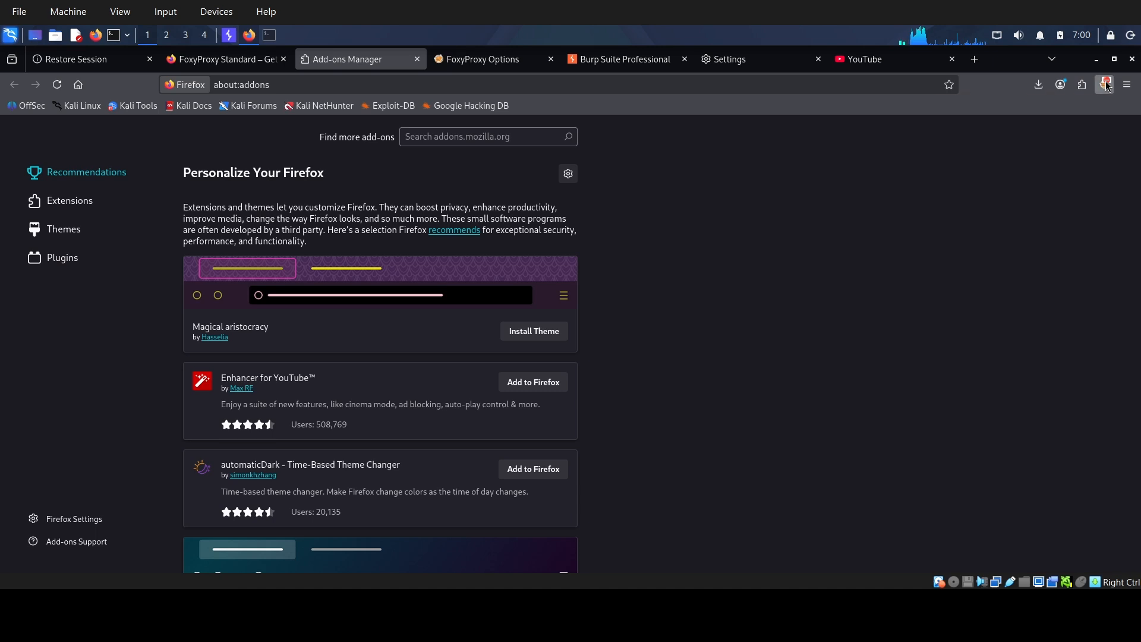
pyautogui.click(1105, 85)
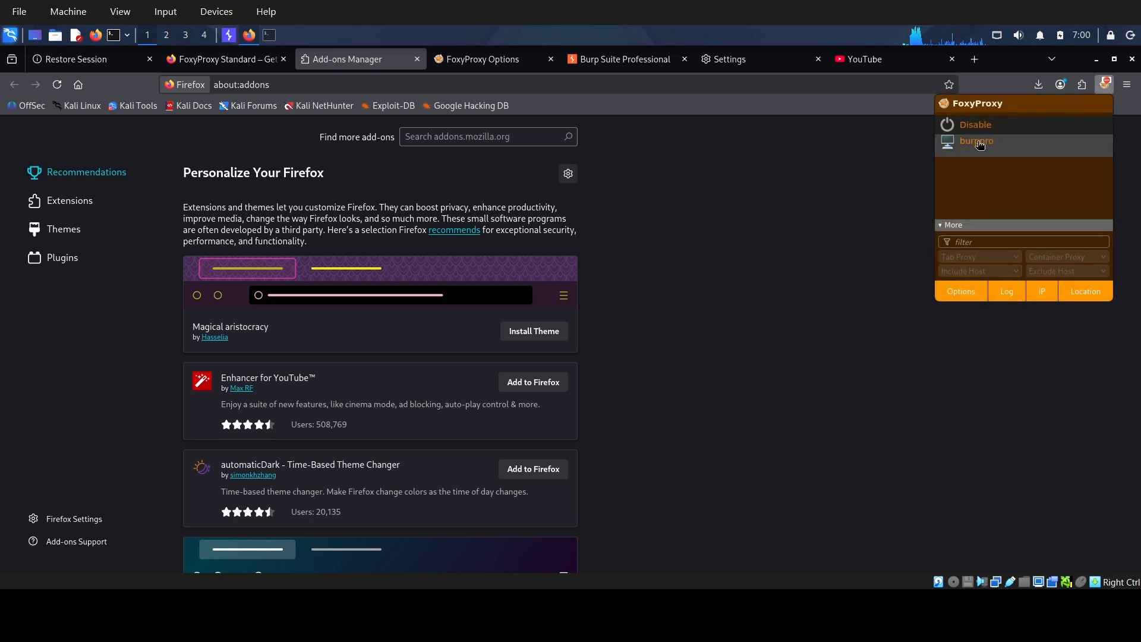
pyautogui.click(980, 143)
pyautogui.click(878, 60)
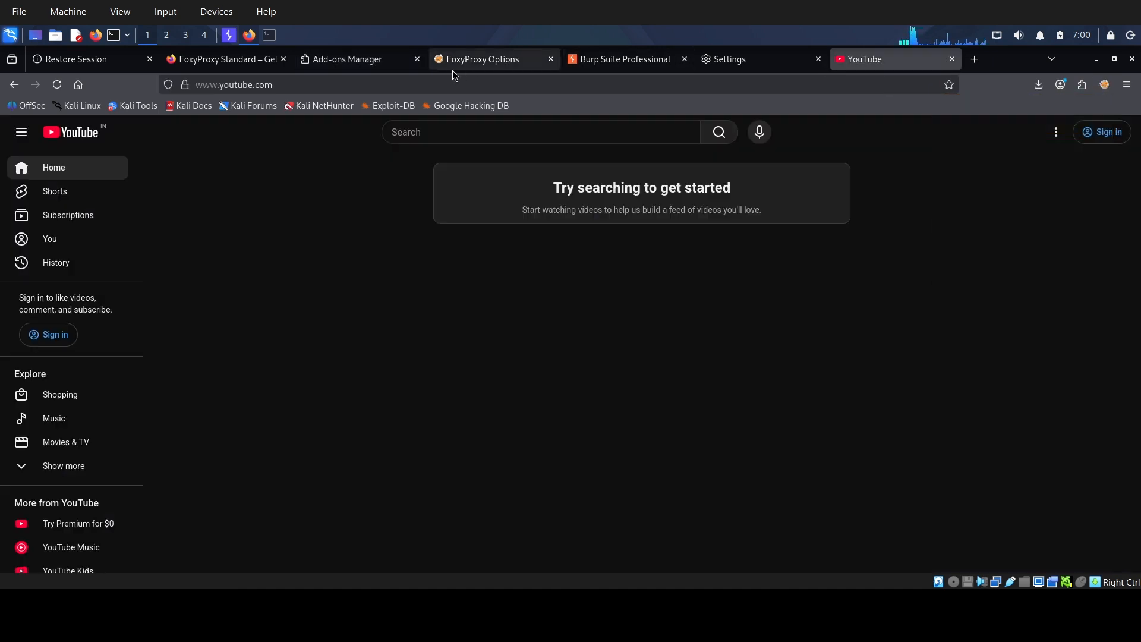
pyautogui.click(380, 85)
pyautogui.press('Escape')
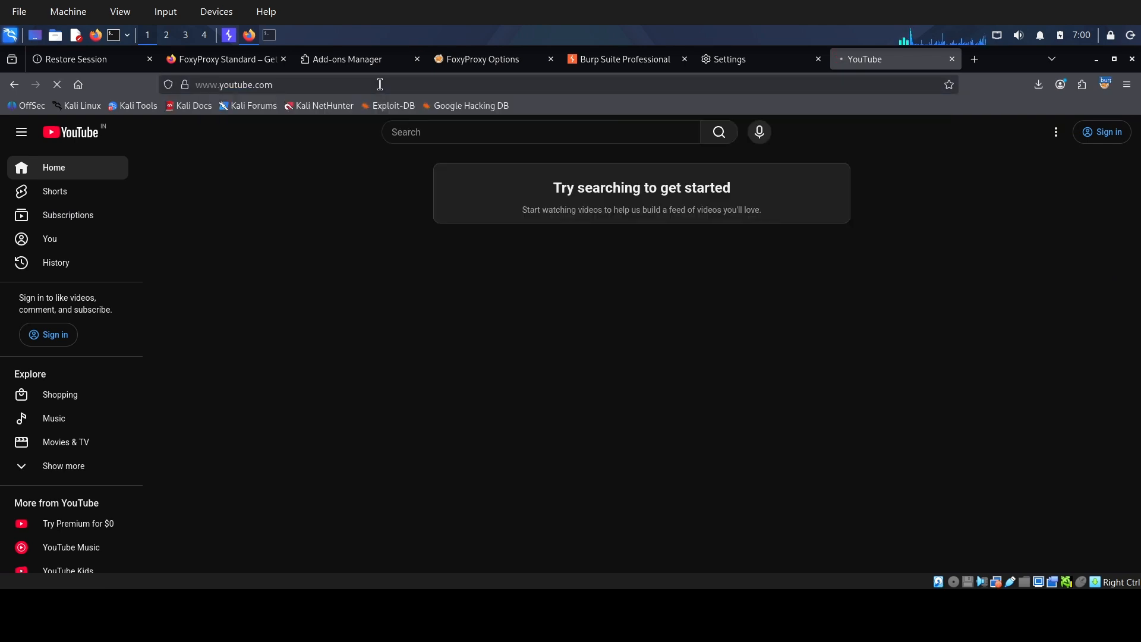
pyautogui.press('Return')
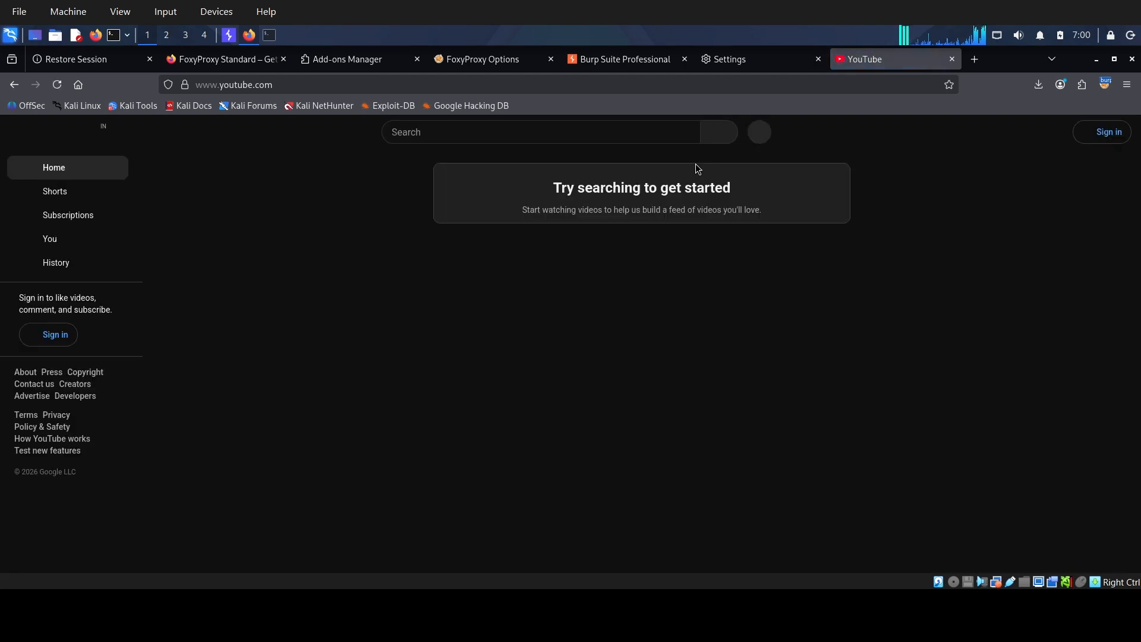
pyautogui.moveTo(187, 72)
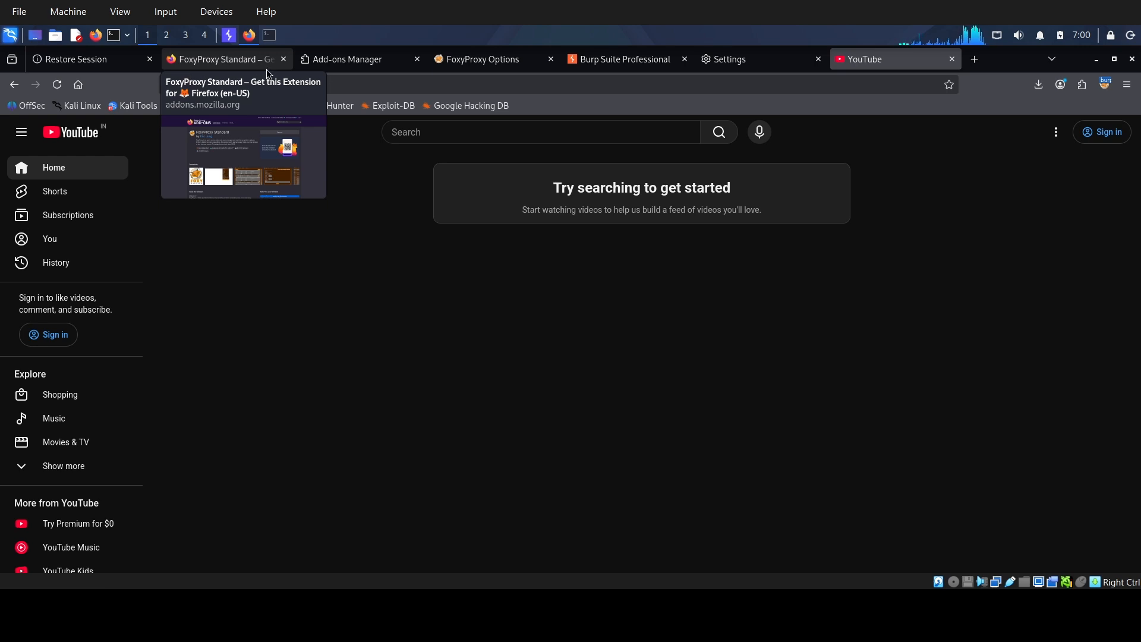
pyautogui.click(229, 35)
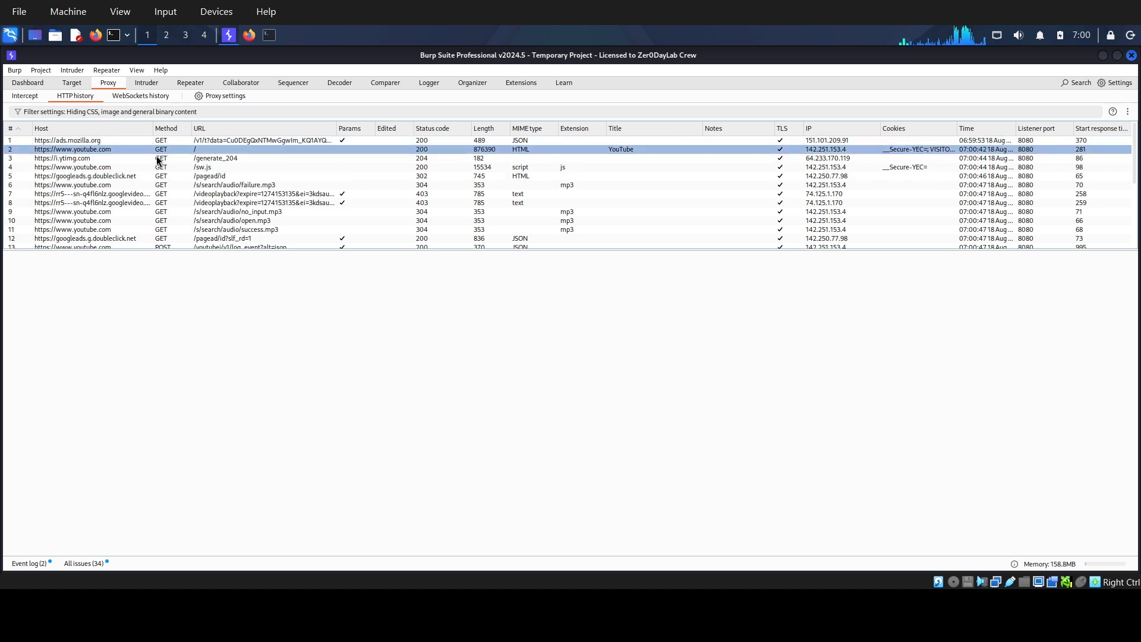
pyautogui.scroll(-5, 163, 240)
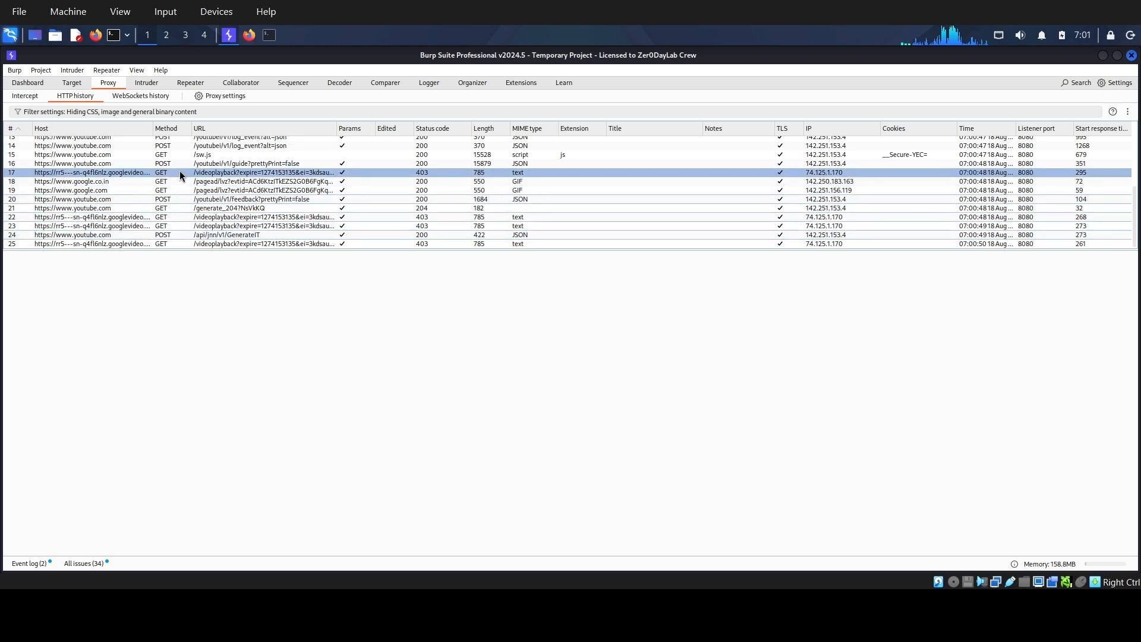
pyautogui.scroll(5, 180, 170)
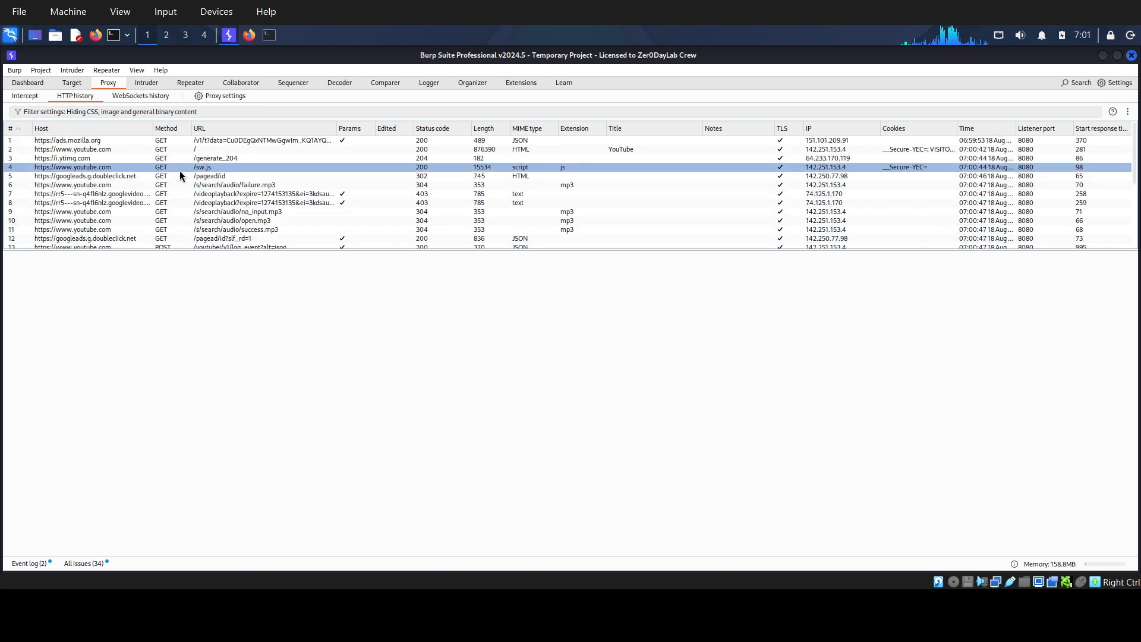
pyautogui.click(123, 149)
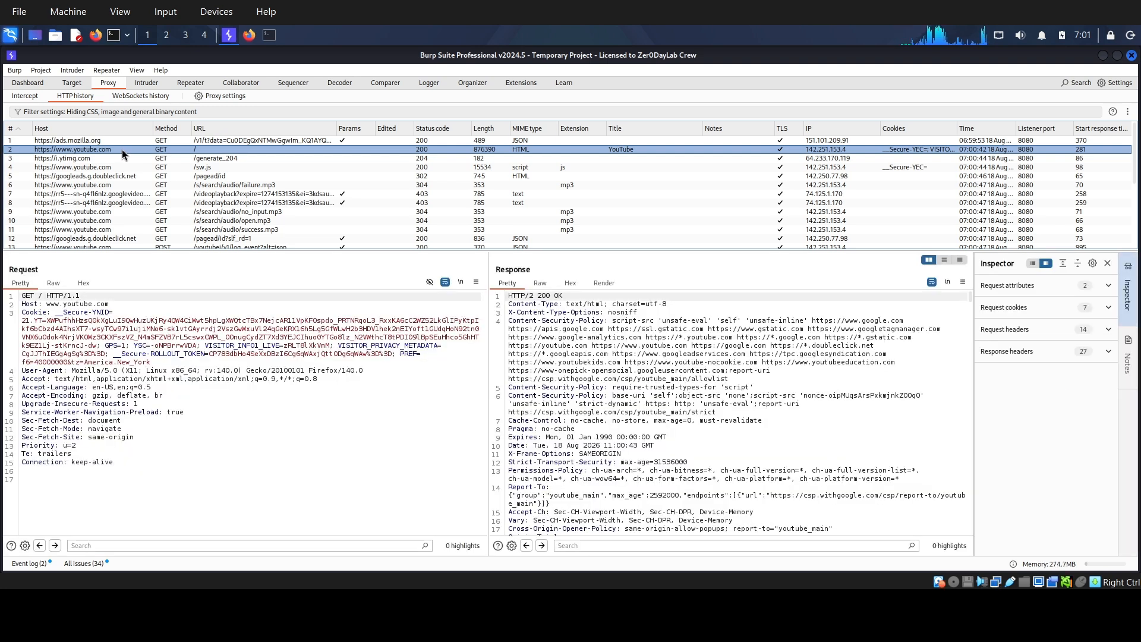
pyautogui.click(82, 160)
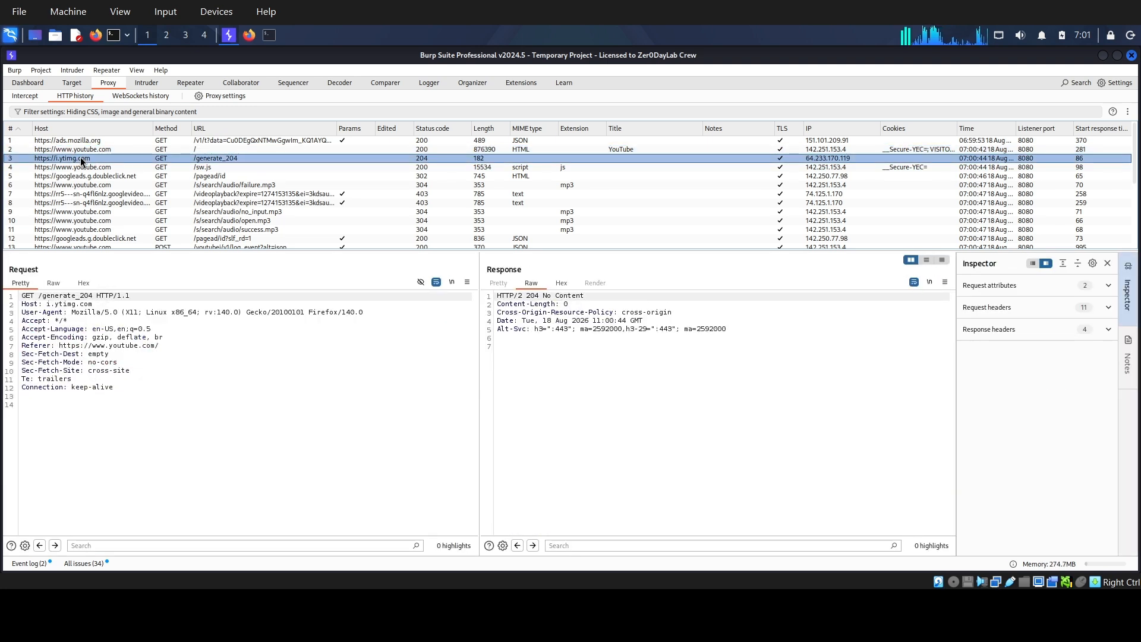
pyautogui.click(81, 168)
pyautogui.scroll(-4, 82, 170)
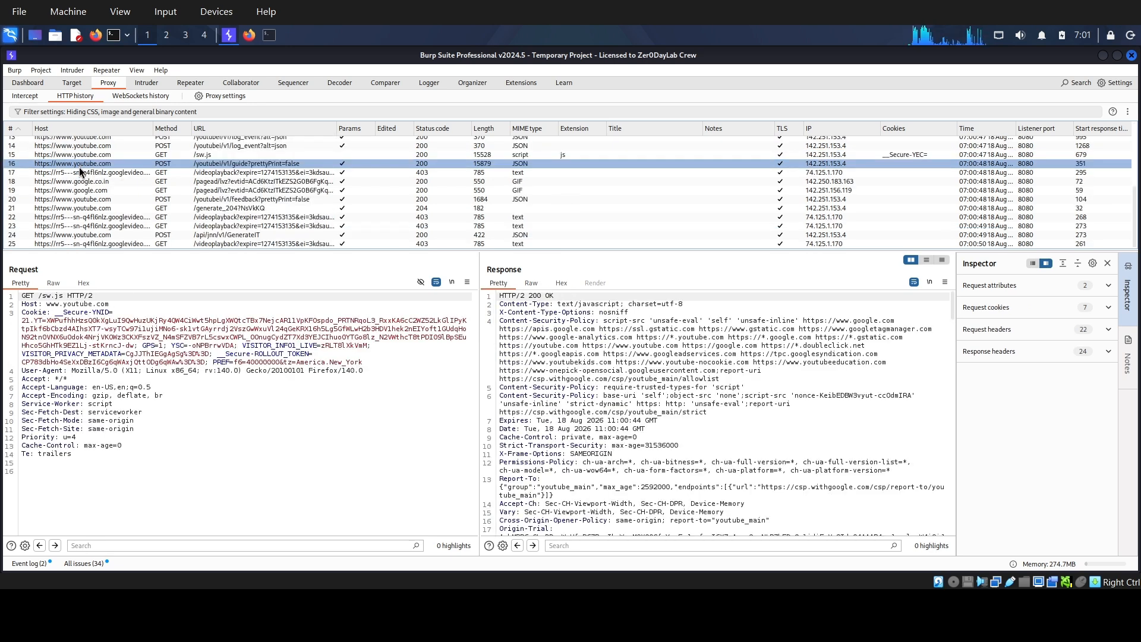
pyautogui.scroll(4, 82, 172)
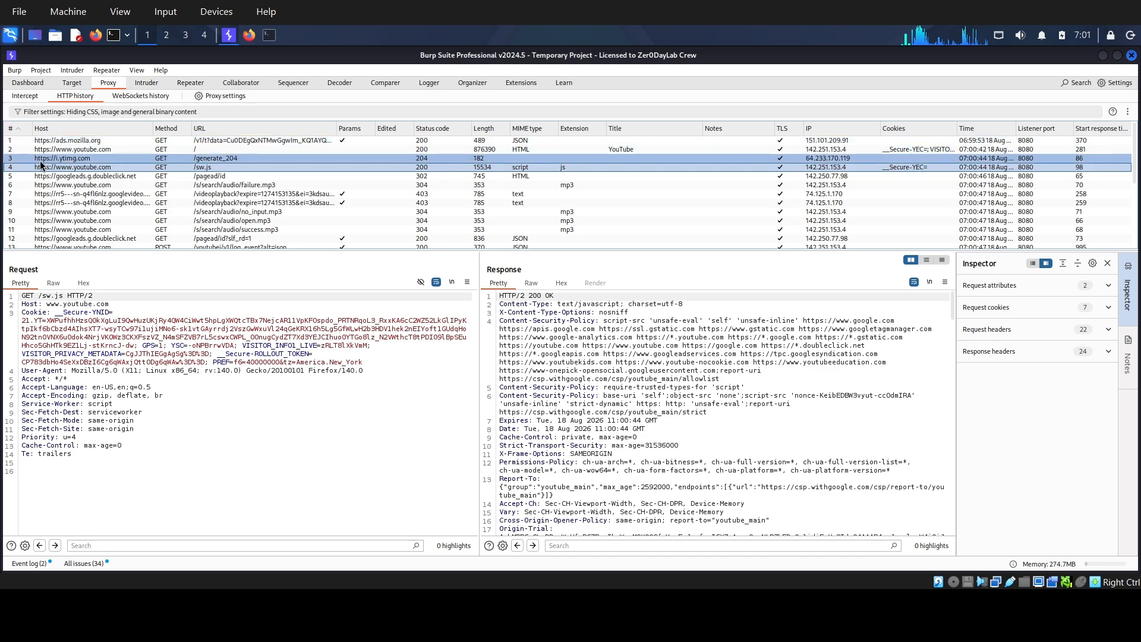
pyautogui.click(51, 150)
# Display the first googleads.g.doubleclick.net /pagead/id request and select its response headers from P3p to the end.
pyautogui.scroll(-4, 35, 196)
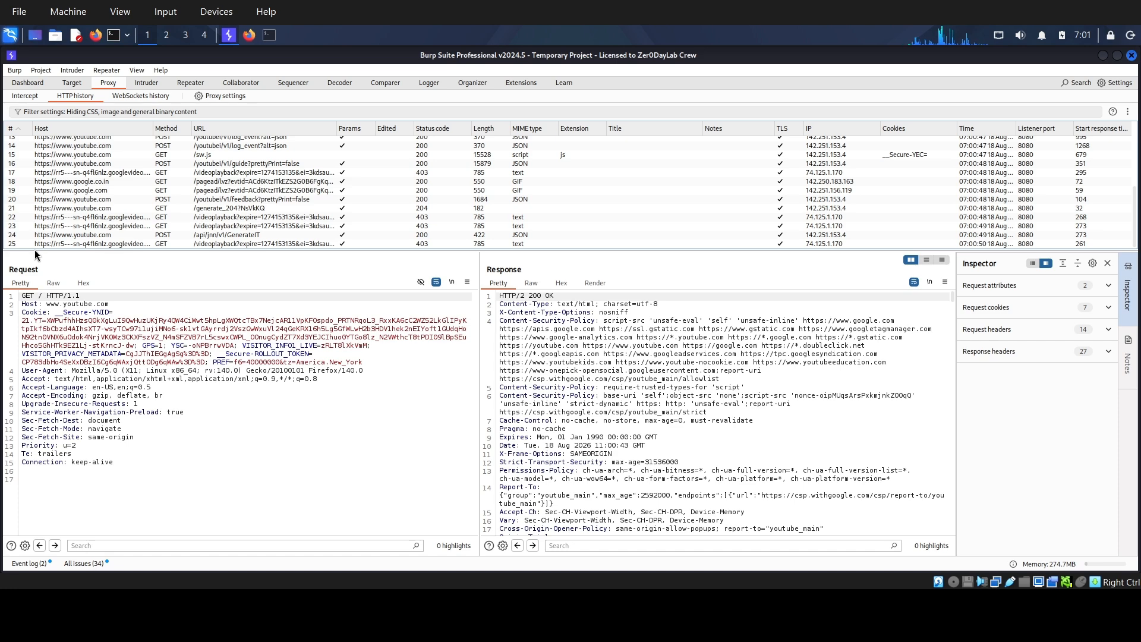
pyautogui.scroll(5, 122, 155)
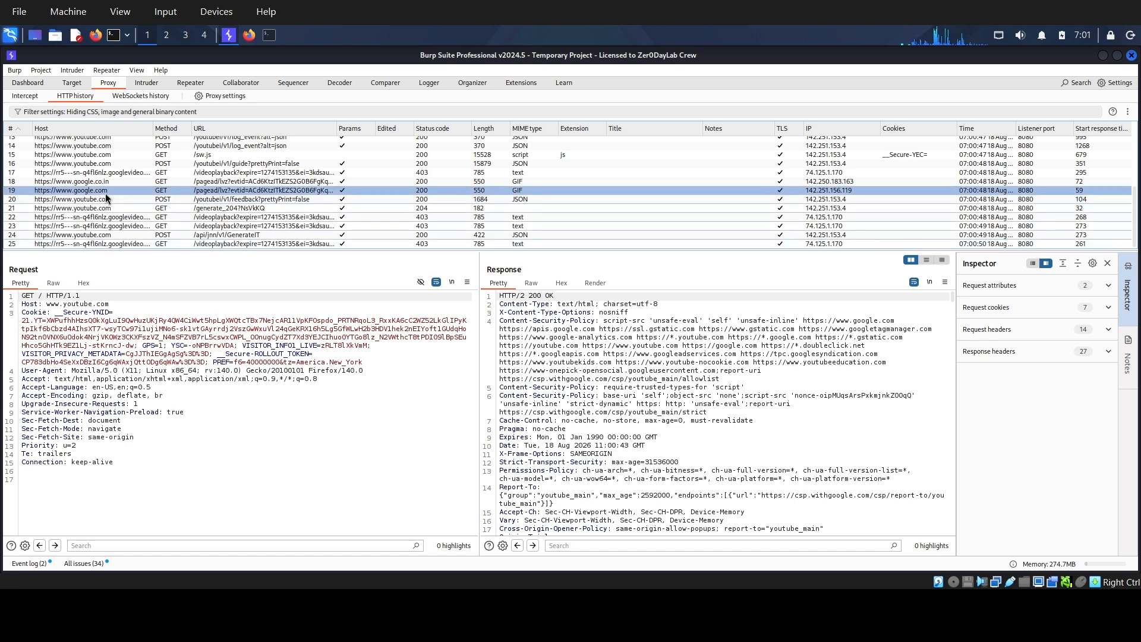
pyautogui.click(123, 177)
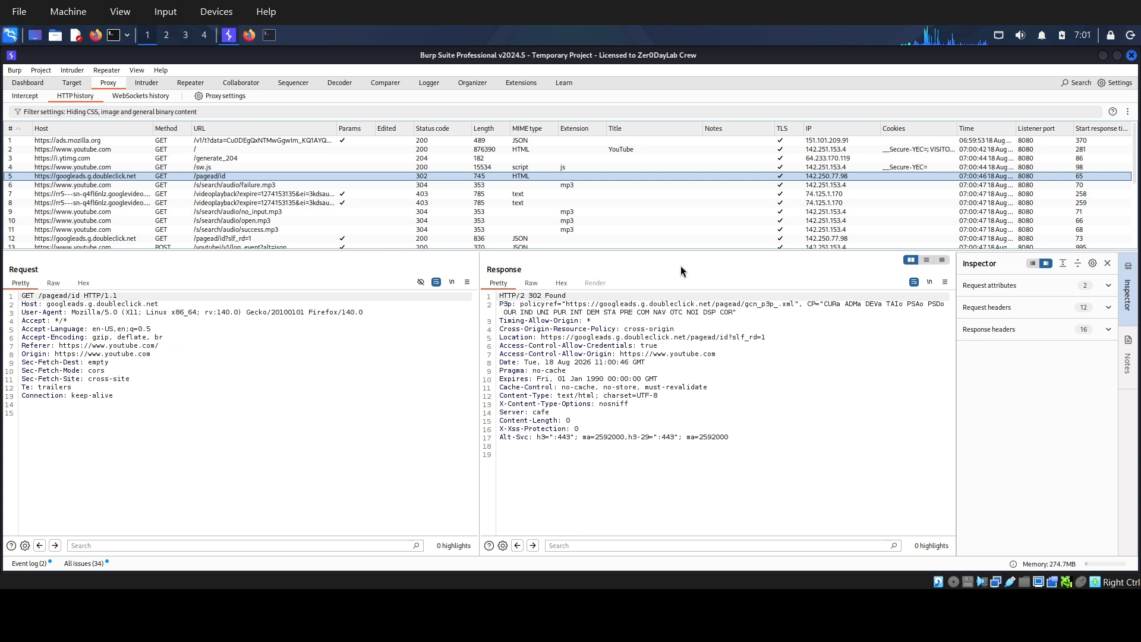
pyautogui.moveTo(500, 305); pyautogui.dragTo(574, 452)
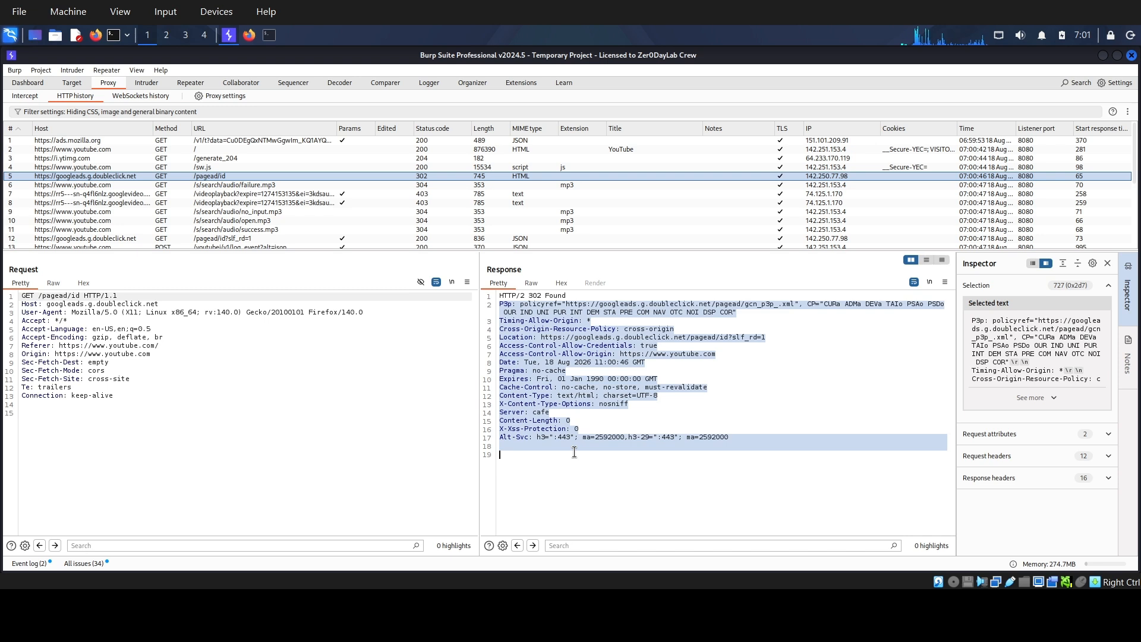